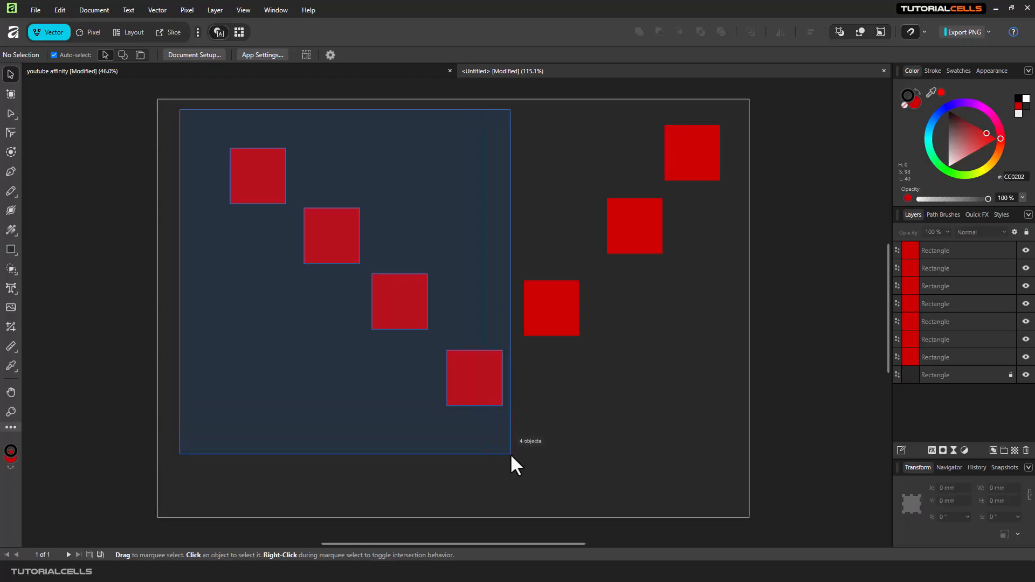
Step: Recolour the second diagonal square green and the third diagonal square blue
{"action": "left_click_drag", "start_coordinate": [414, 295], "coordinate": [415, 295]}
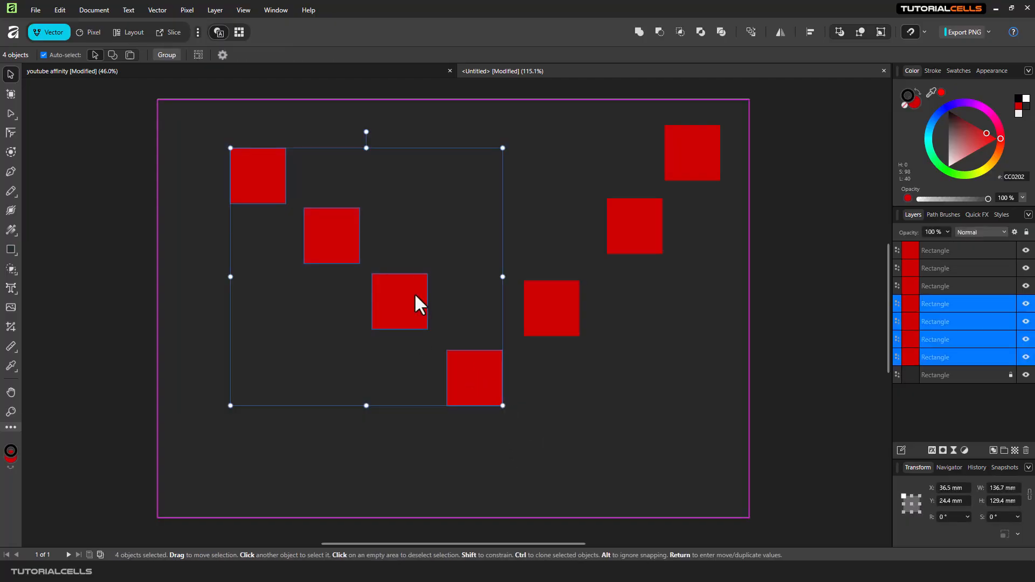
{"action": "left_click", "coordinate": [349, 229]}
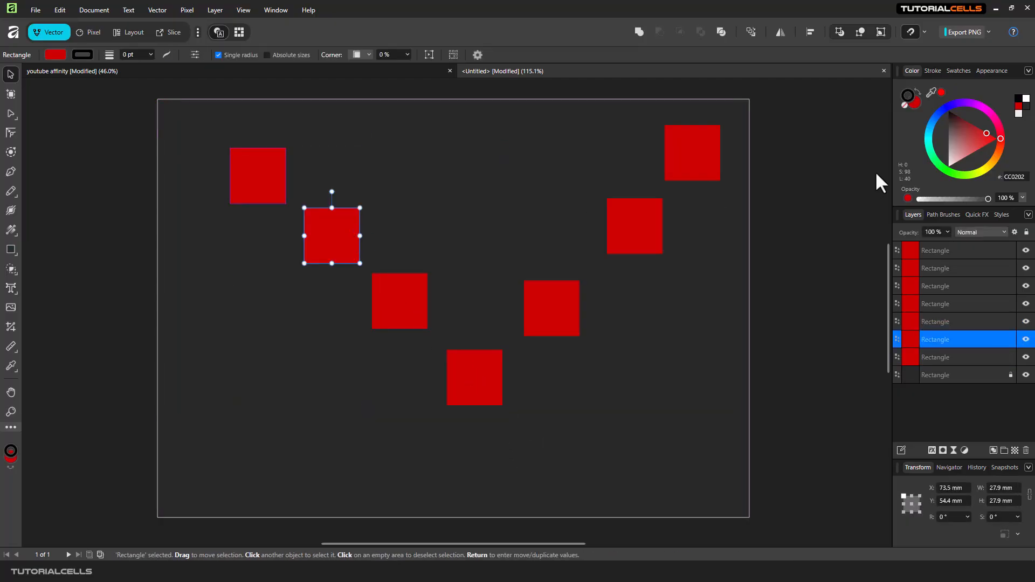
{"action": "left_click", "coordinate": [931, 152]}
{"action": "left_click", "coordinate": [423, 299]}
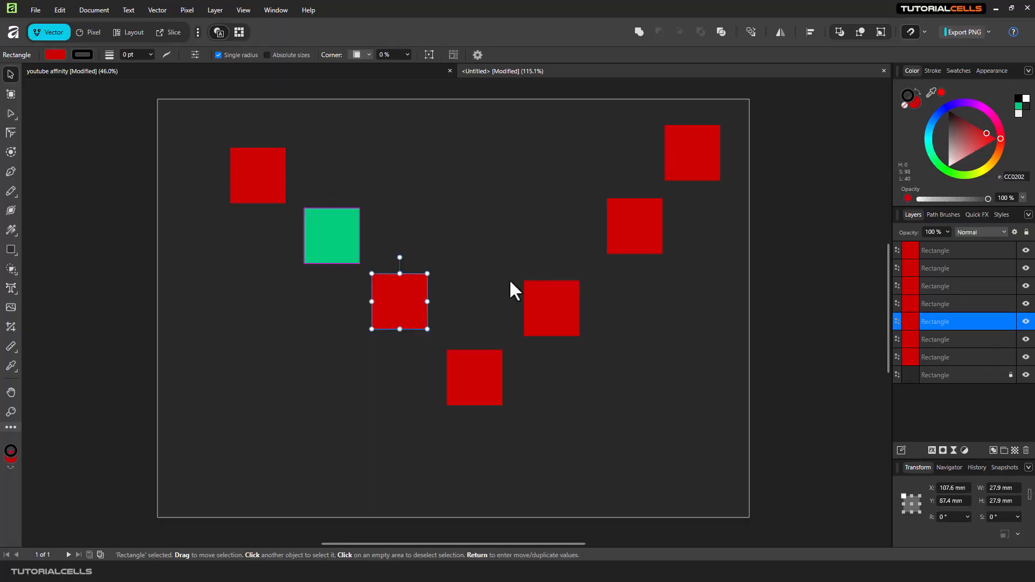
{"action": "left_click", "coordinate": [929, 122]}
Step: Recolour the bottom diagonal square orange and the lower right-hand square purple
{"action": "left_click", "coordinate": [476, 374]}
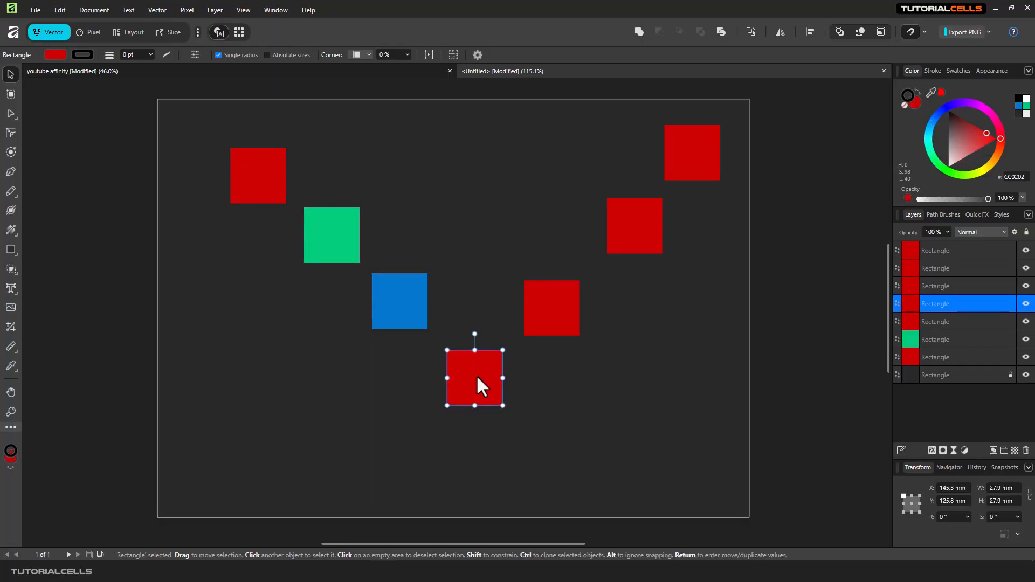
{"action": "left_click", "coordinate": [992, 164]}
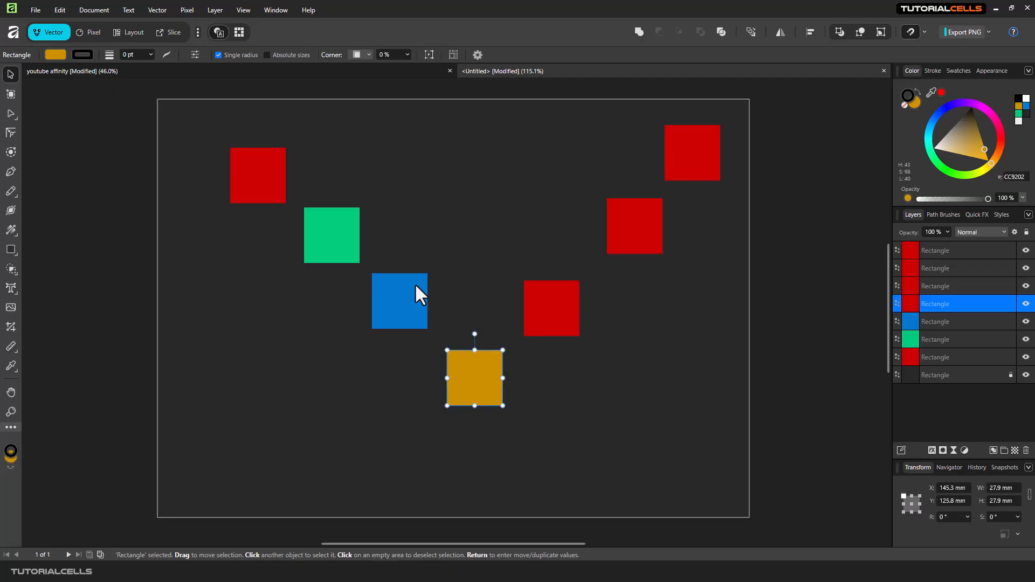
{"action": "left_click", "coordinate": [548, 296]}
{"action": "left_click", "coordinate": [933, 155]}
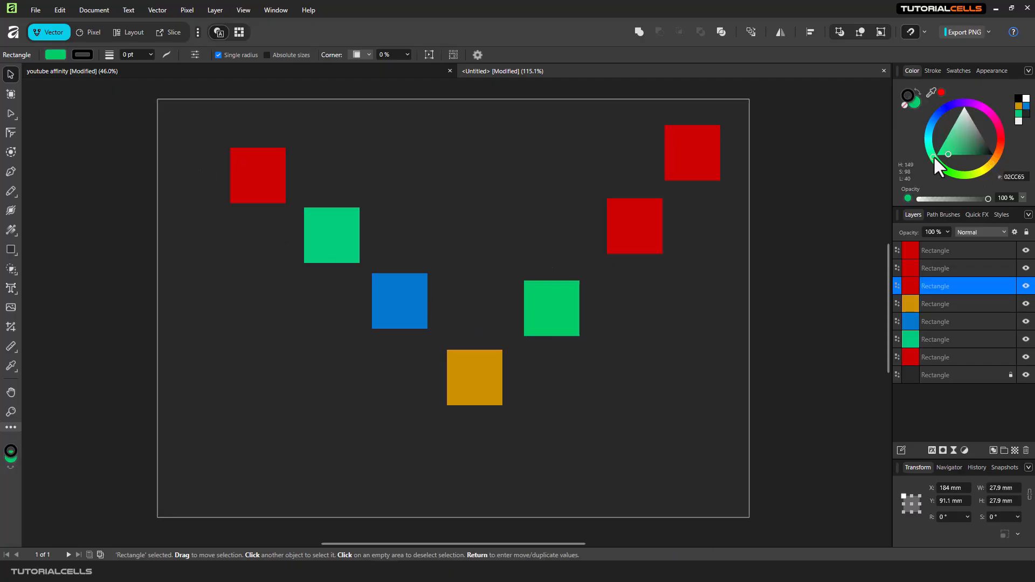
{"action": "left_click_drag", "start_coordinate": [930, 153], "coordinate": [967, 103]}
Step: Recolour the middle right-hand square dusky red and the top-right square cyan, then clear the selection
{"action": "left_click", "coordinate": [646, 216]}
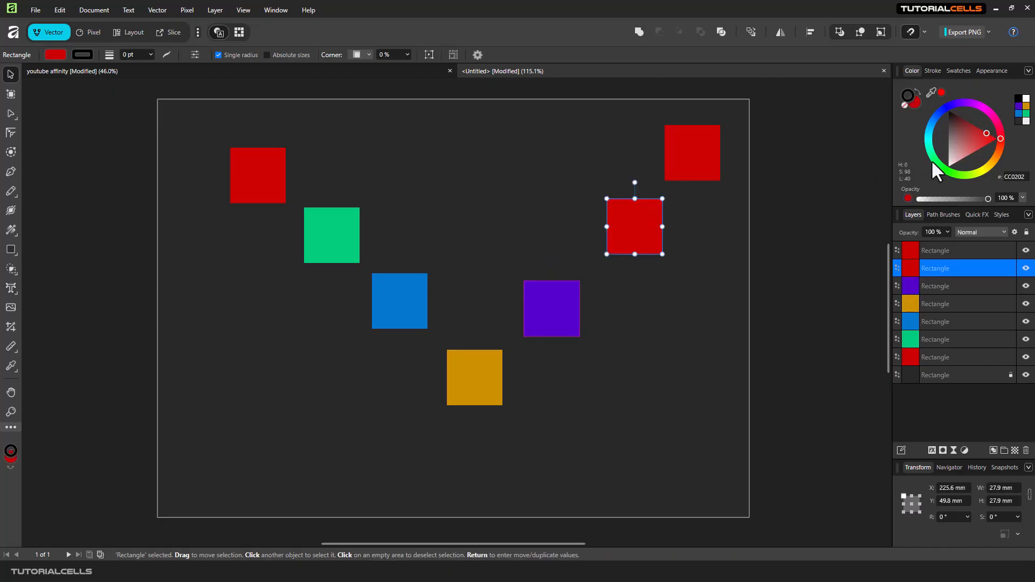
{"action": "left_click", "coordinate": [962, 133]}
{"action": "left_click", "coordinate": [686, 148]}
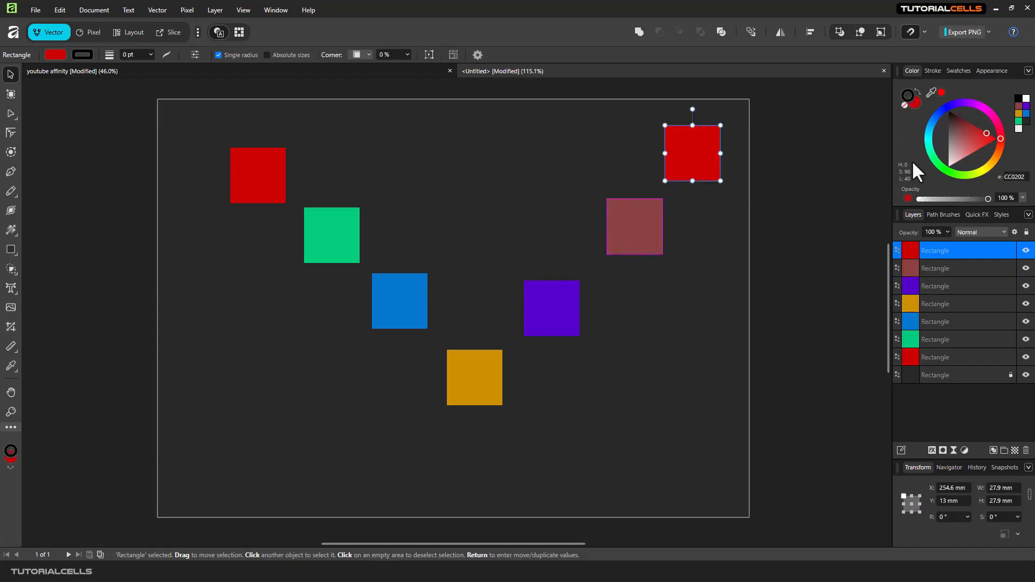
{"action": "left_click", "coordinate": [935, 165]}
{"action": "left_click_drag", "start_coordinate": [934, 165], "coordinate": [928, 130]}
{"action": "left_click", "coordinate": [302, 172]}
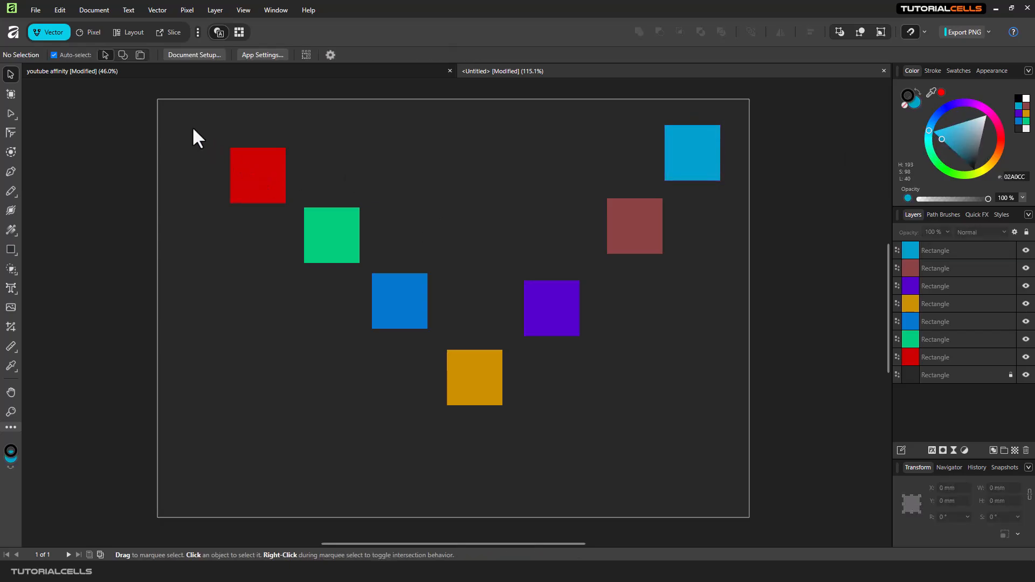
Step: Select the four left diagonal squares and preview aligning them left and centred, then cancel the alignment
{"action": "left_click_drag", "start_coordinate": [197, 119], "coordinate": [507, 445]}
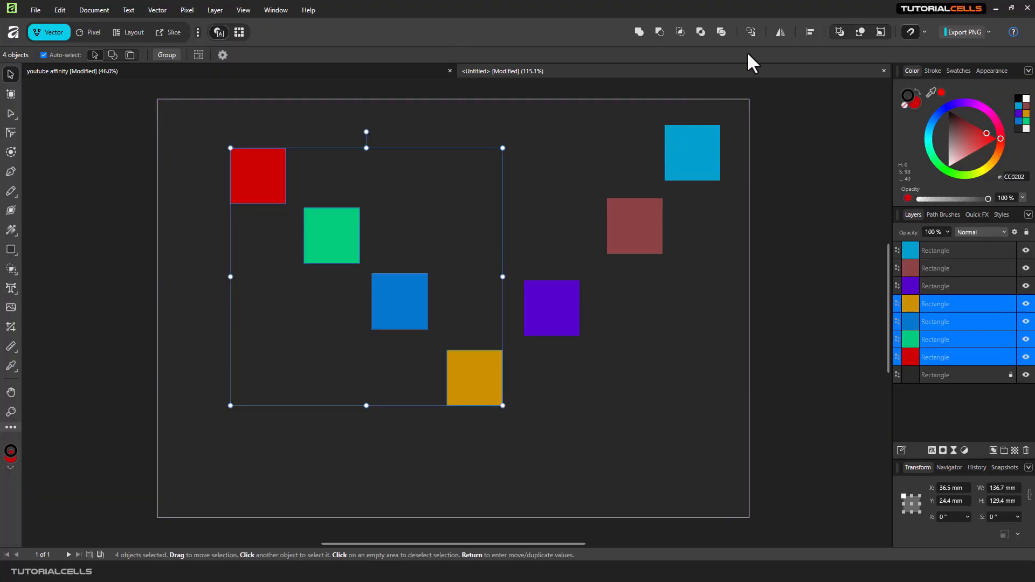
{"action": "left_click", "coordinate": [811, 31]}
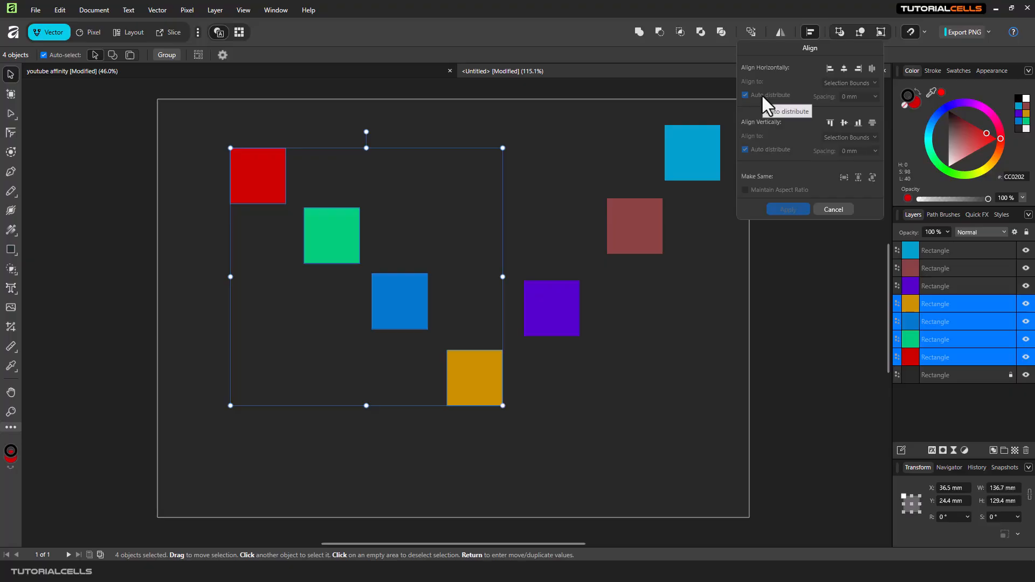
{"action": "left_click", "coordinate": [830, 69]}
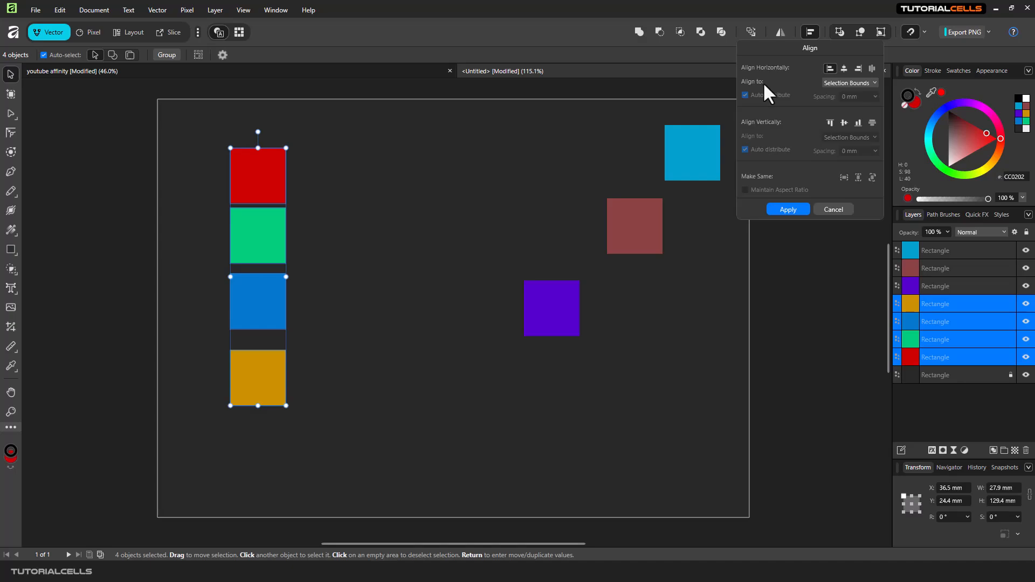
{"action": "left_click", "coordinate": [844, 69]}
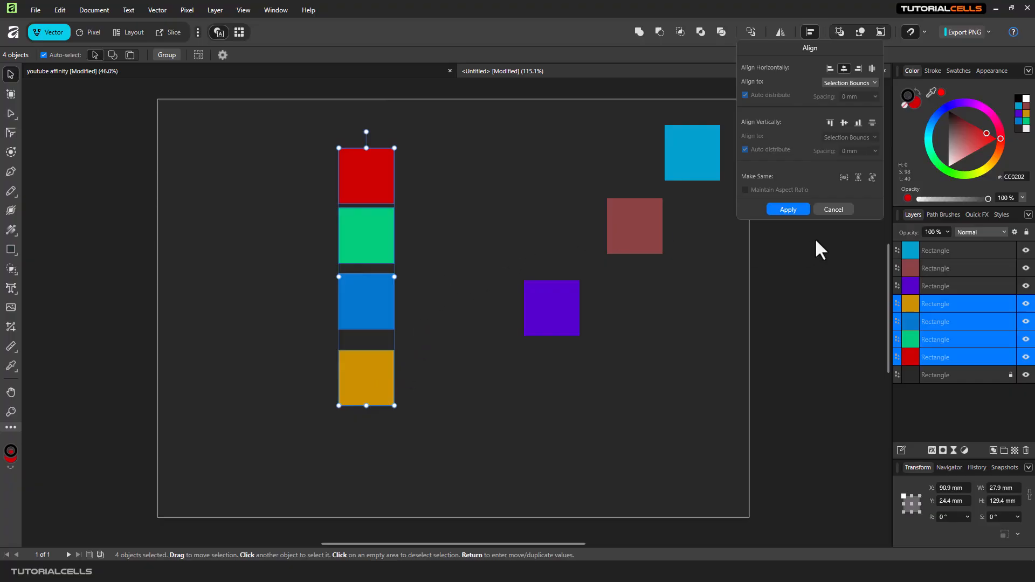
{"action": "left_click", "coordinate": [832, 210]}
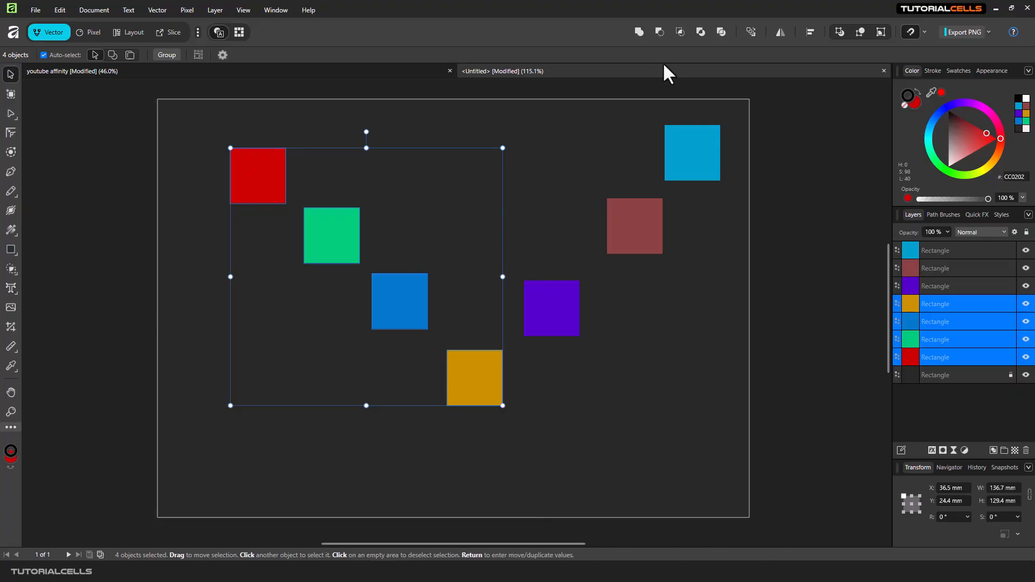
Step: Try aligning the four selected squares to their left edges, then undo the alignment
{"action": "left_click", "coordinate": [811, 31]}
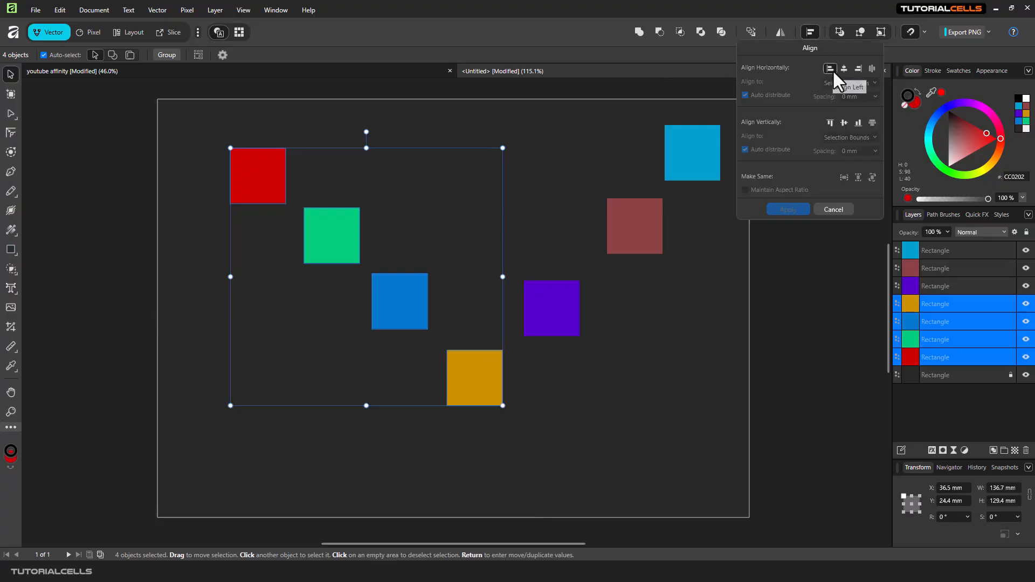
{"action": "left_click", "coordinate": [830, 69]}
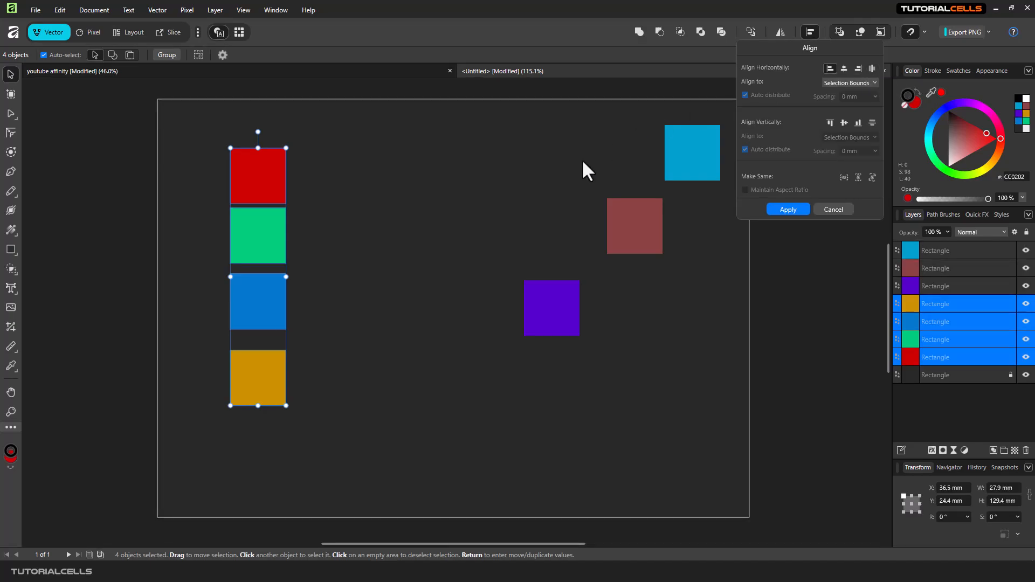
{"action": "left_click", "coordinate": [830, 82]}
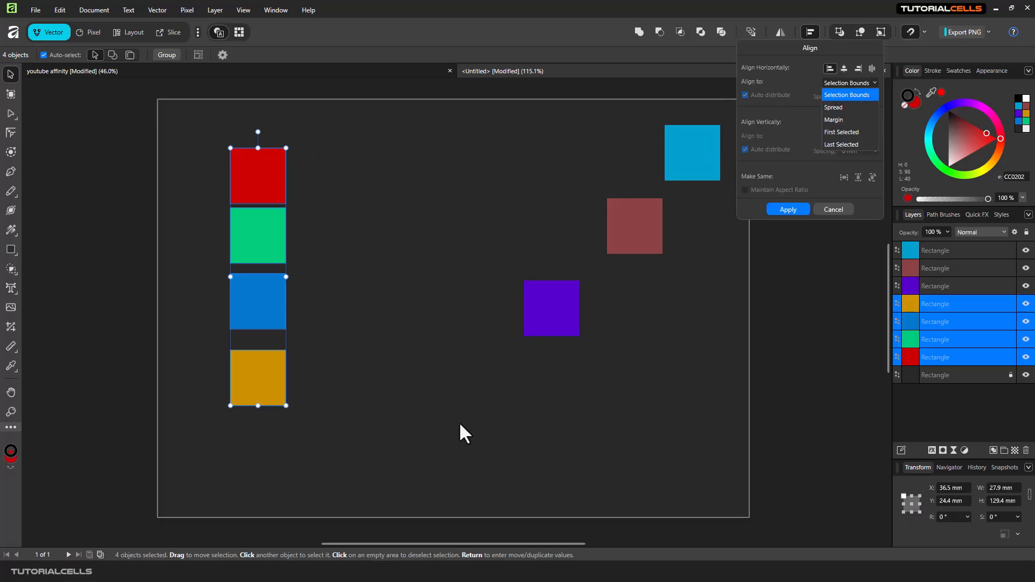
{"action": "left_click", "coordinate": [484, 330]}
{"action": "key", "text": "ctrl+z"}
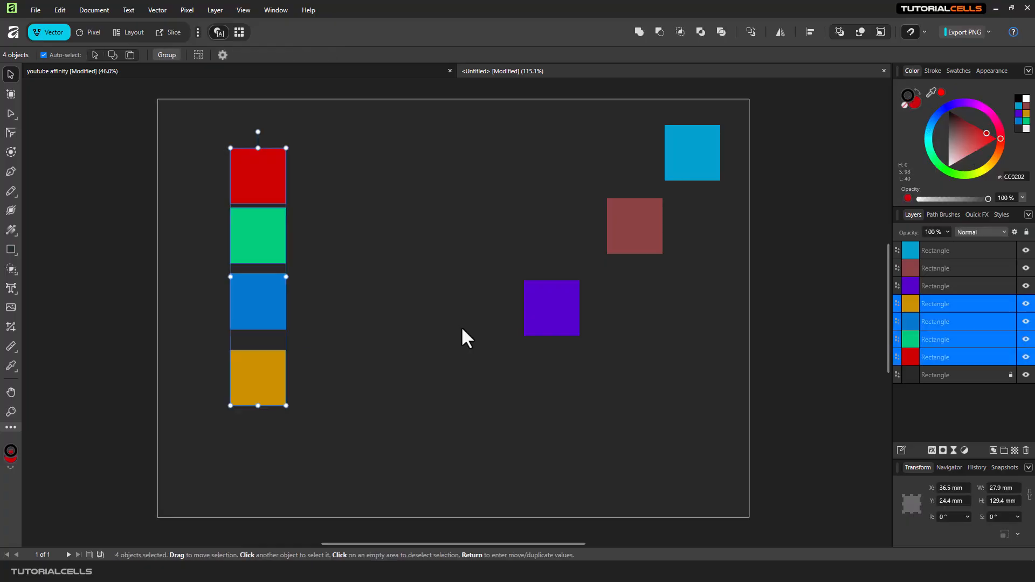
{"action": "key", "text": "ctrl+z"}
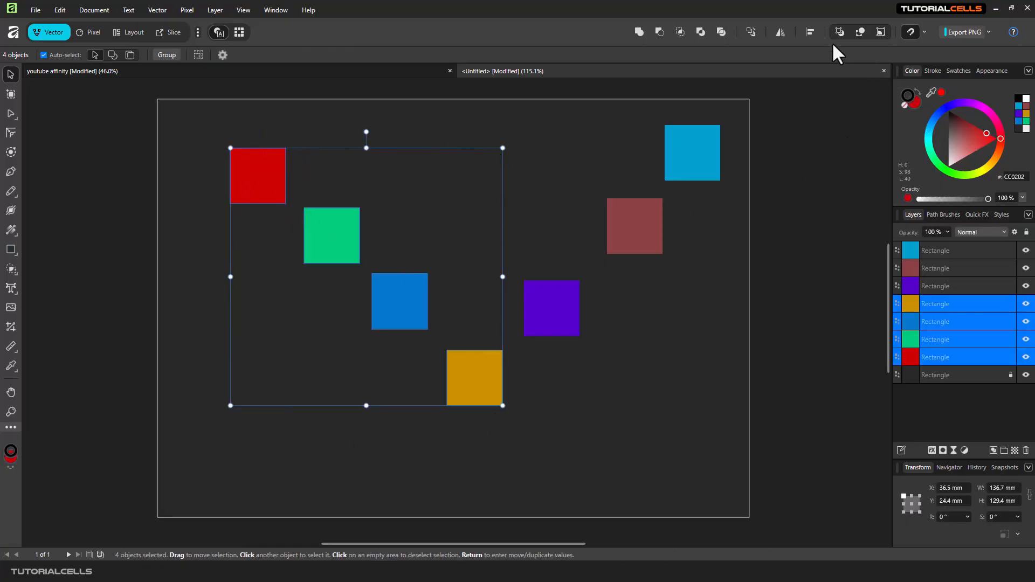
Step: Centre the four squares horizontally, trying Spread and then Selection Bounds as the align-to reference
{"action": "left_click", "coordinate": [810, 32]}
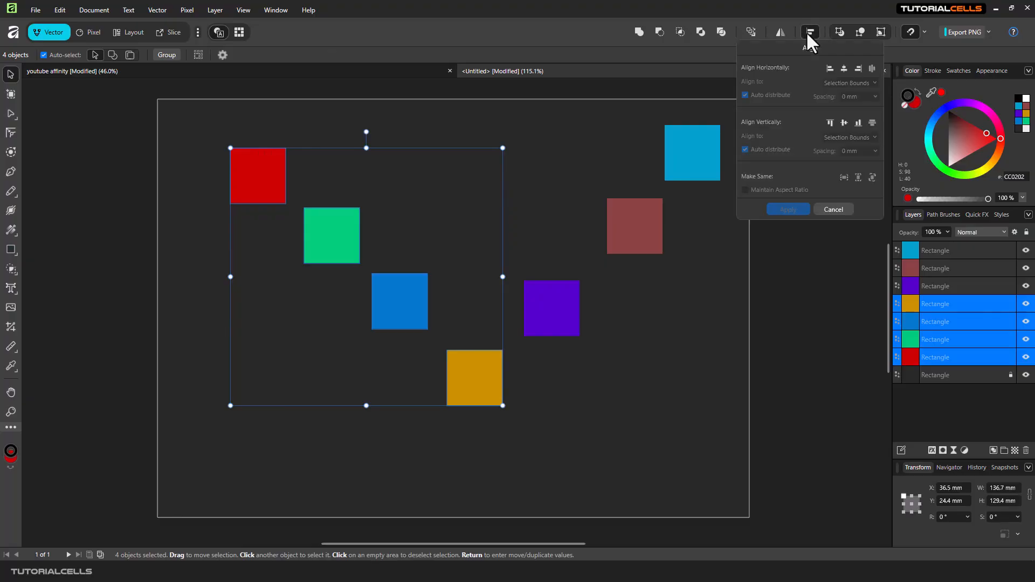
{"action": "left_click", "coordinate": [844, 69]}
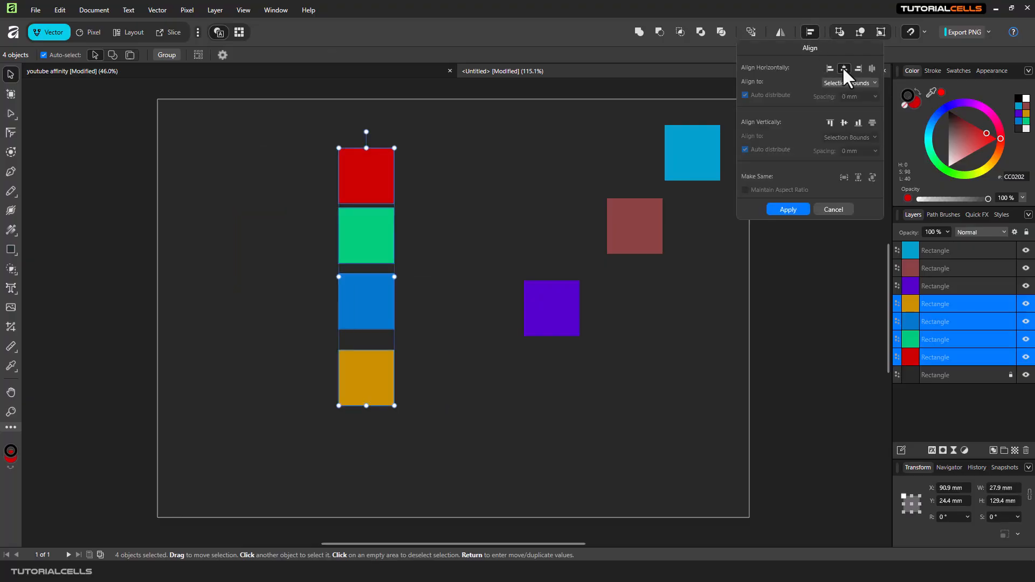
{"action": "left_click", "coordinate": [836, 79]}
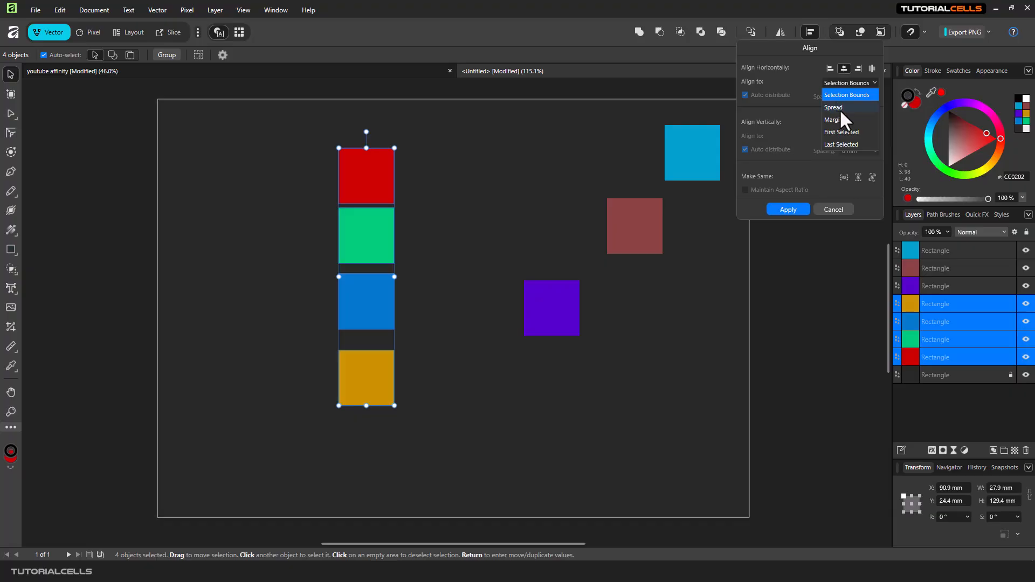
{"action": "left_click", "coordinate": [839, 107]}
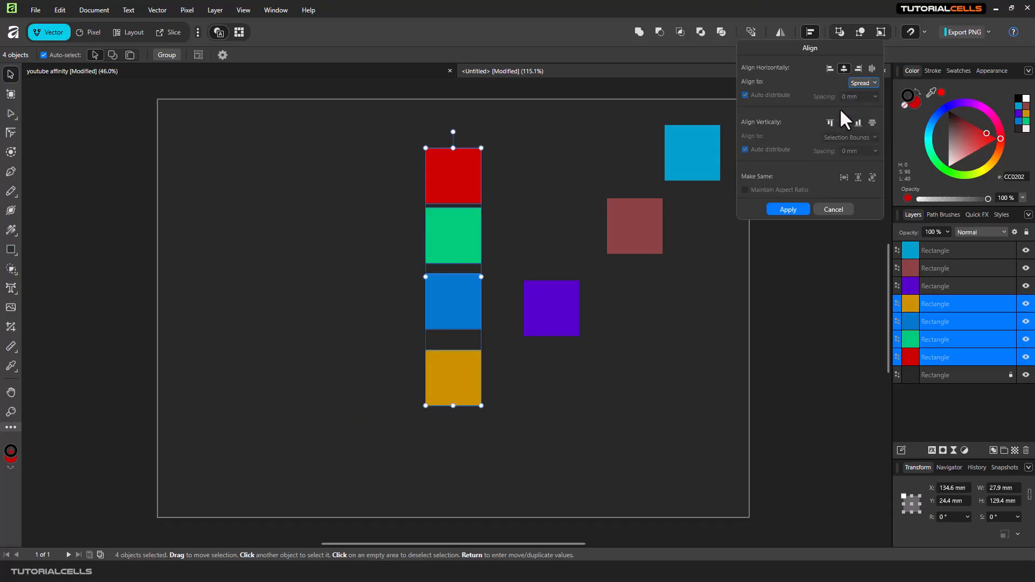
{"action": "left_click", "coordinate": [861, 84]}
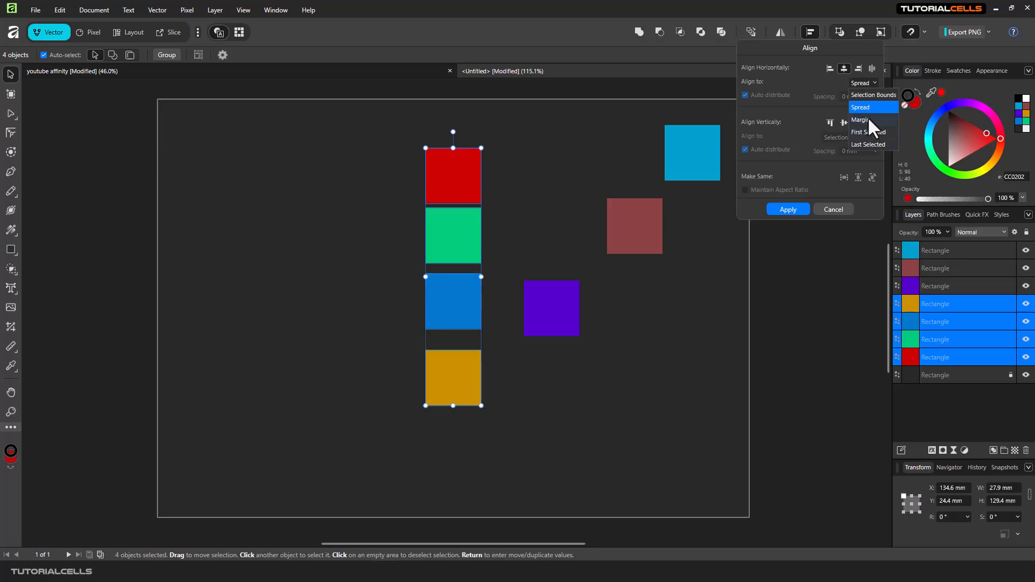
{"action": "left_click", "coordinate": [866, 96]}
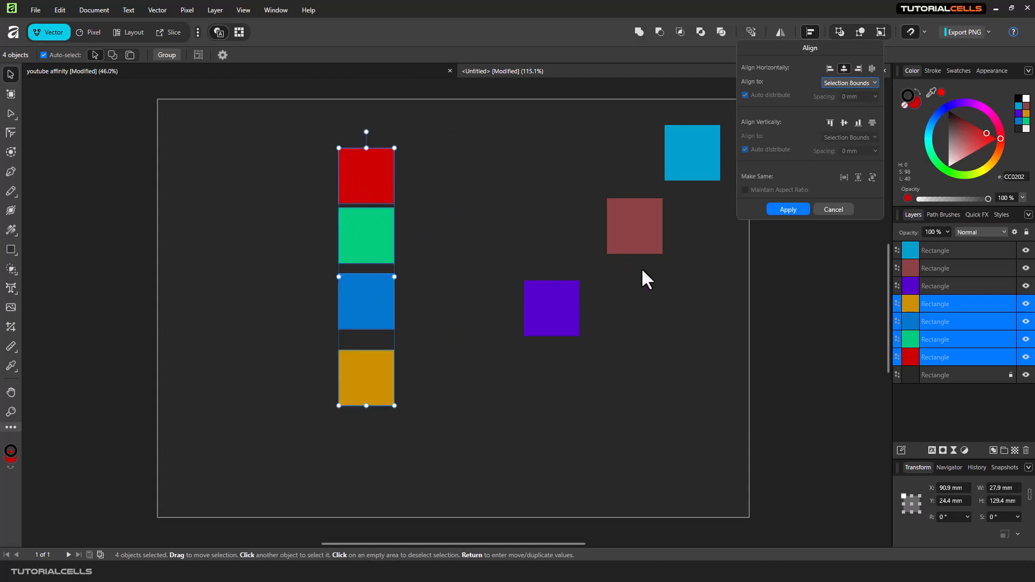
Step: Distribute the four squares horizontally with Auto distribute off and a spacing of 8.2 mm
{"action": "left_click", "coordinate": [871, 69]}
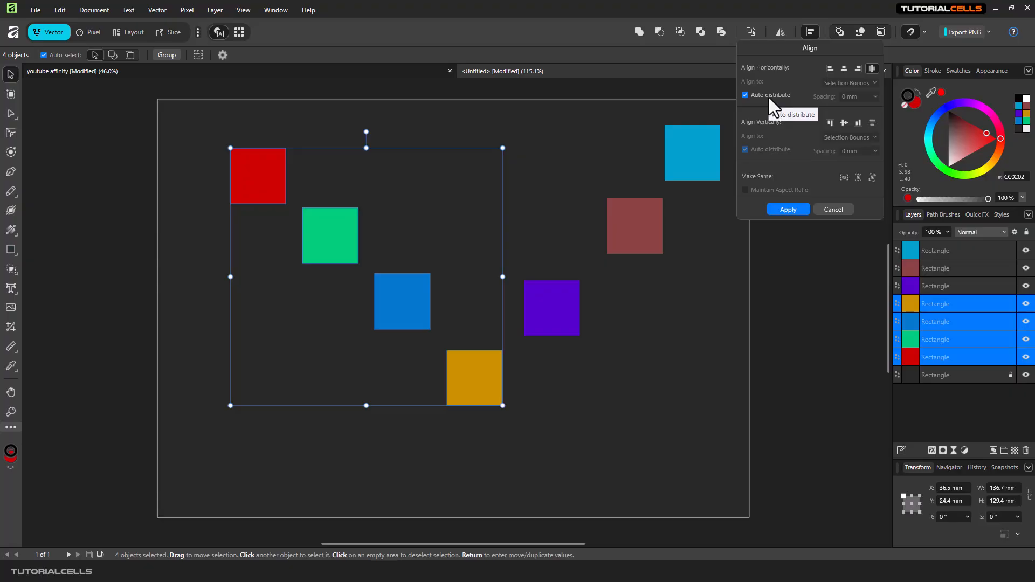
{"action": "left_click", "coordinate": [745, 95]}
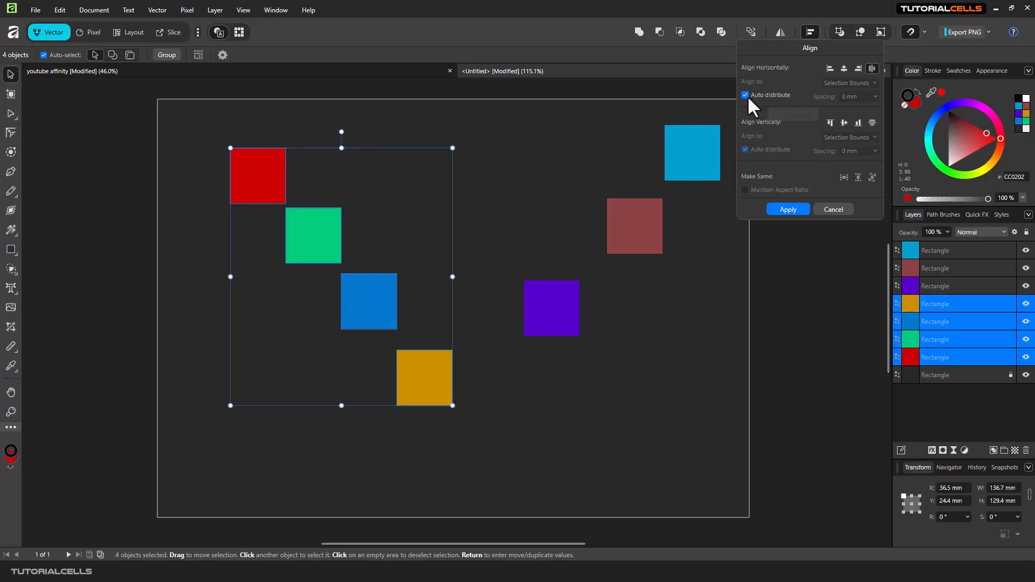
{"action": "left_click", "coordinate": [875, 96]}
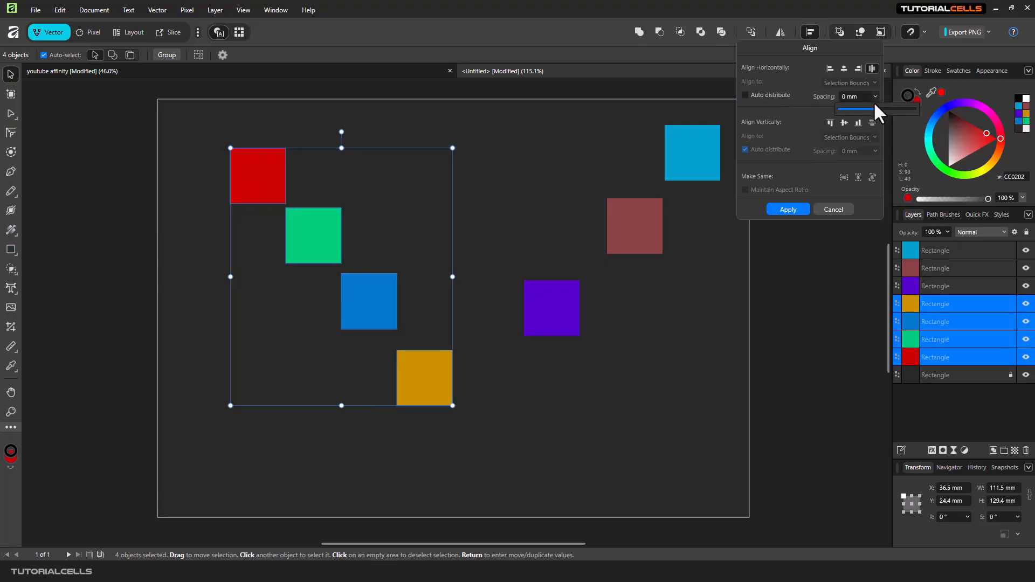
{"action": "mouse_move", "coordinate": [876, 109]}
{"action": "left_mouse_down"}
{"action": "mouse_move", "coordinate": [845, 111]}
{"action": "mouse_move", "coordinate": [884, 110]}
{"action": "left_mouse_up"}
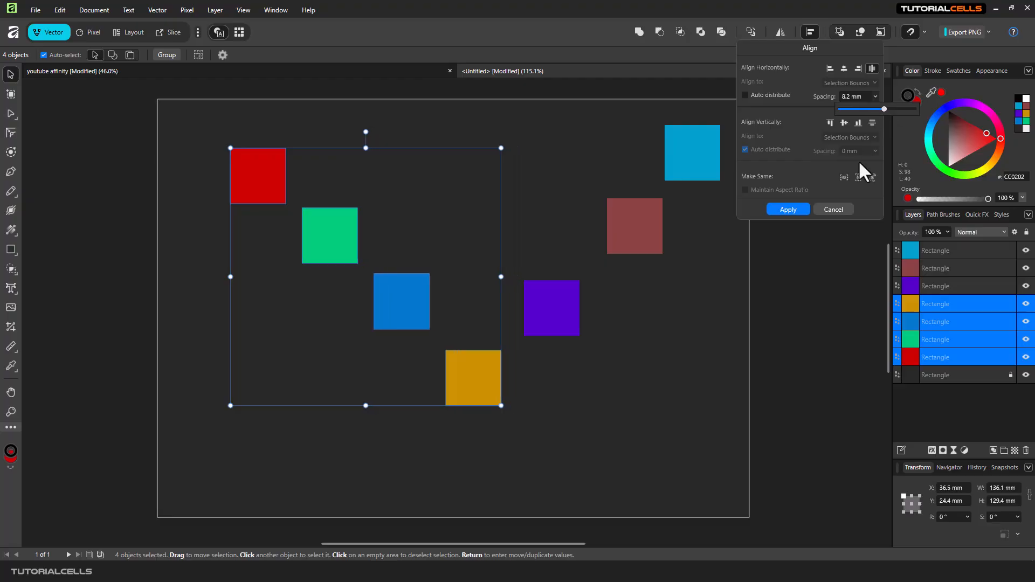
{"action": "left_click", "coordinate": [636, 135]}
Step: Select the six upper squares and align them vertically by their tops, then by their middles
{"action": "left_click_drag", "start_coordinate": [194, 114], "coordinate": [736, 338]}
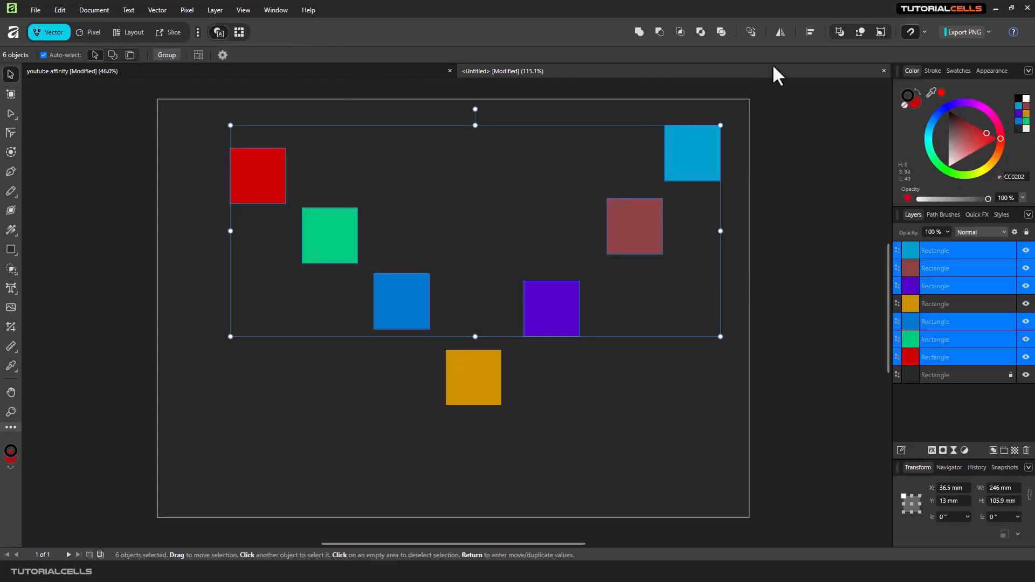
{"action": "left_click", "coordinate": [808, 32]}
{"action": "left_click", "coordinate": [830, 123]}
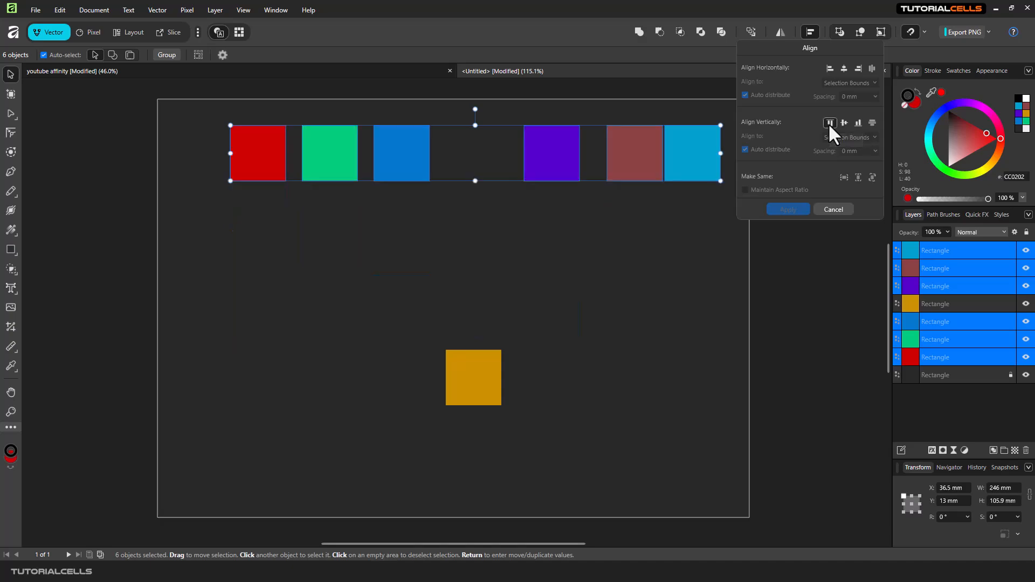
{"action": "left_click", "coordinate": [841, 124]}
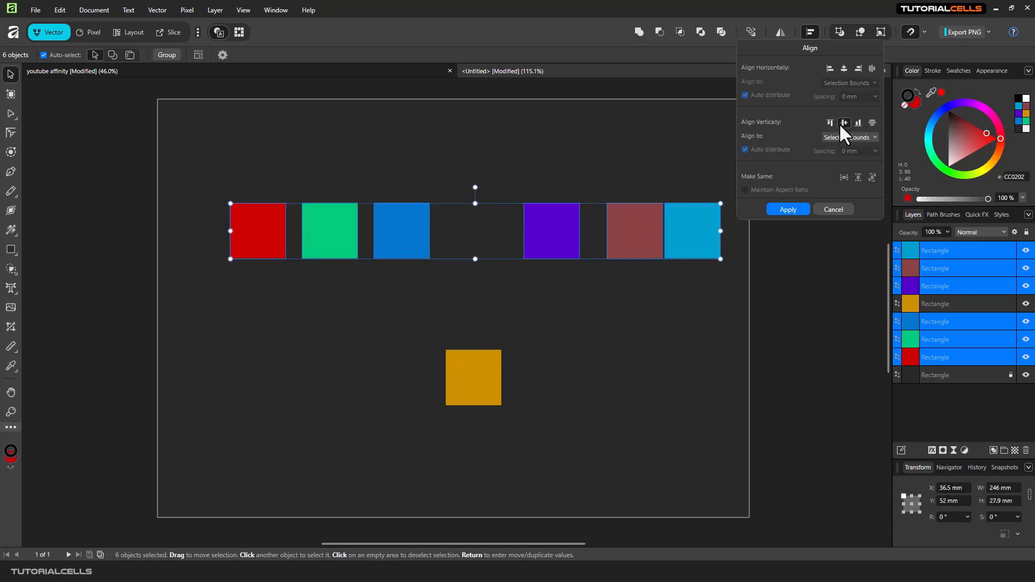
Step: Distribute the six selected squares vertically, using Selection Bounds as the align-to reference
{"action": "left_click", "coordinate": [833, 137]}
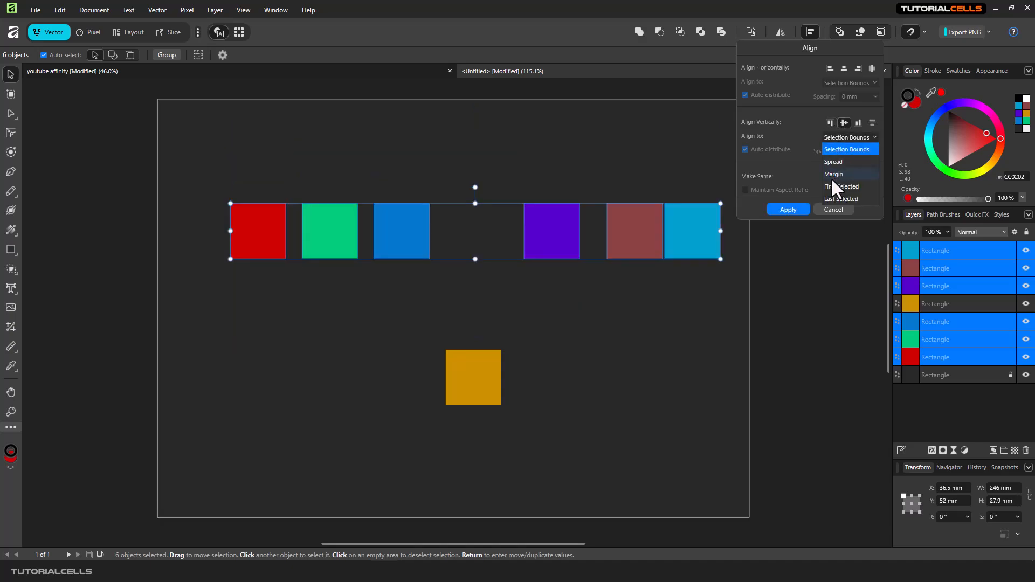
{"action": "left_click", "coordinate": [828, 146]}
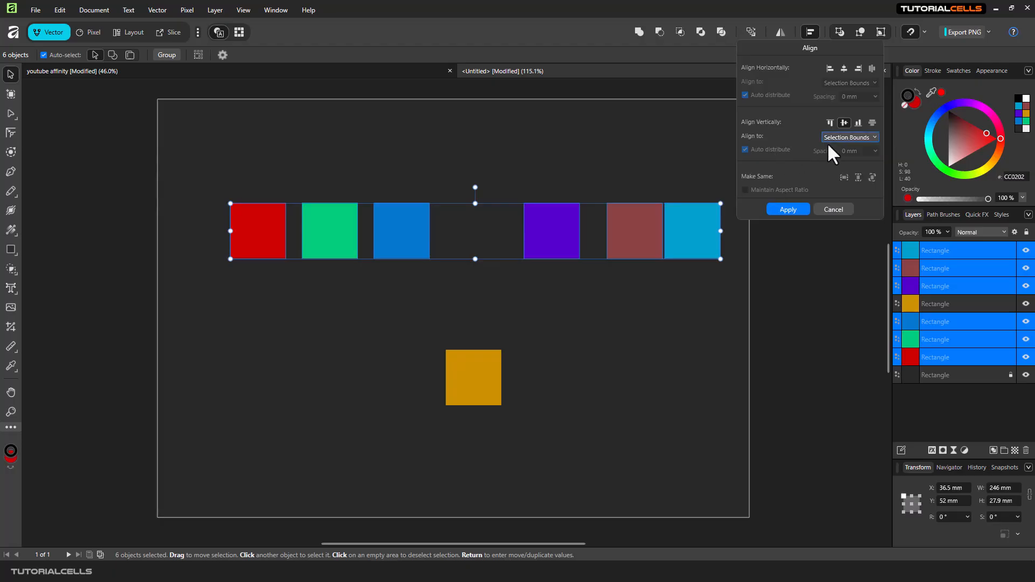
{"action": "left_click", "coordinate": [872, 122]}
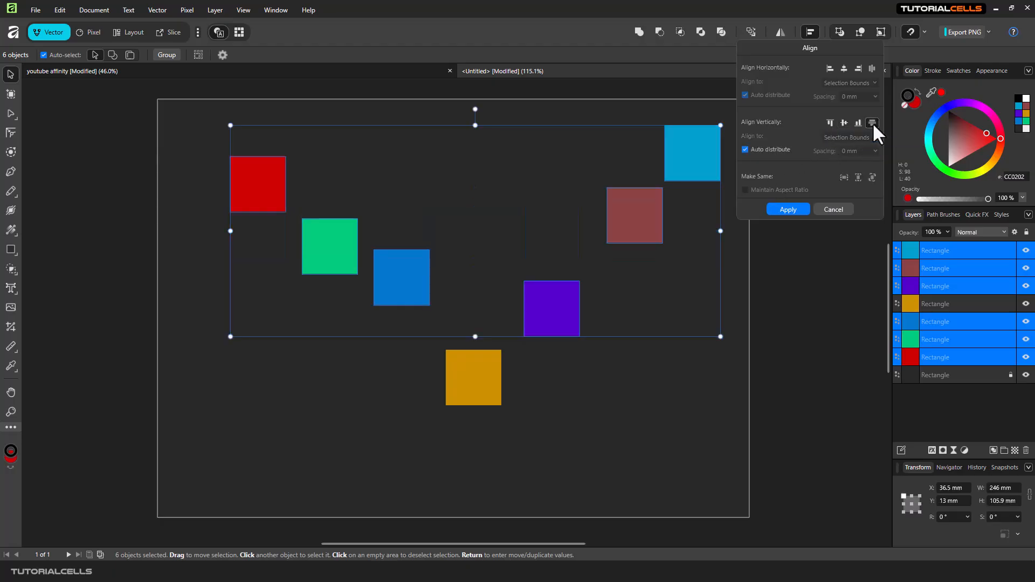
Step: Try a vertical spacing of -18.8 mm with Auto distribute off, then switch Auto distribute back on
{"action": "left_click", "coordinate": [780, 150]}
{"action": "left_click", "coordinate": [874, 153]}
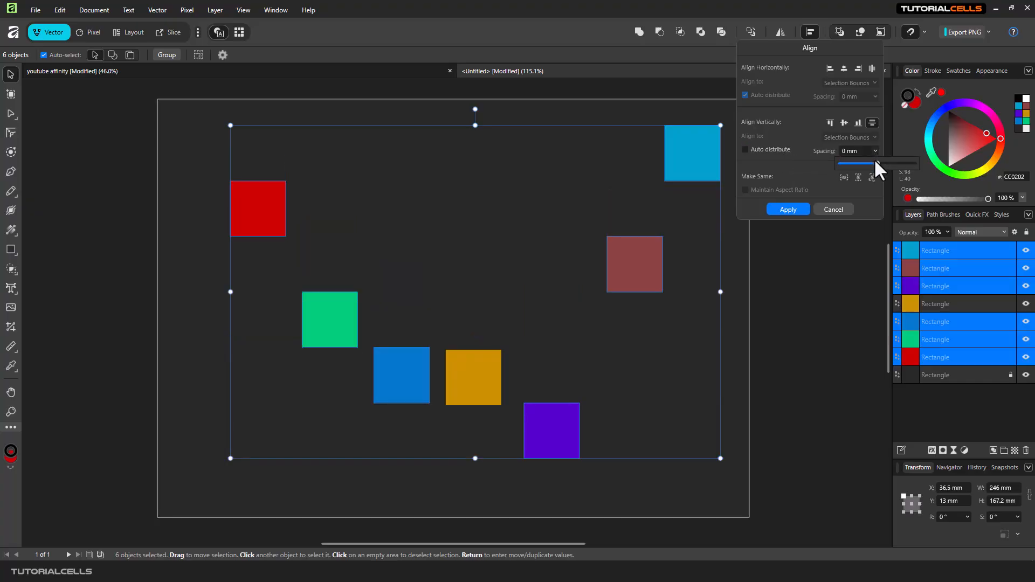
{"action": "mouse_move", "coordinate": [875, 159]}
{"action": "left_mouse_down"}
{"action": "mouse_move", "coordinate": [847, 159]}
{"action": "mouse_move", "coordinate": [861, 159]}
{"action": "left_mouse_up"}
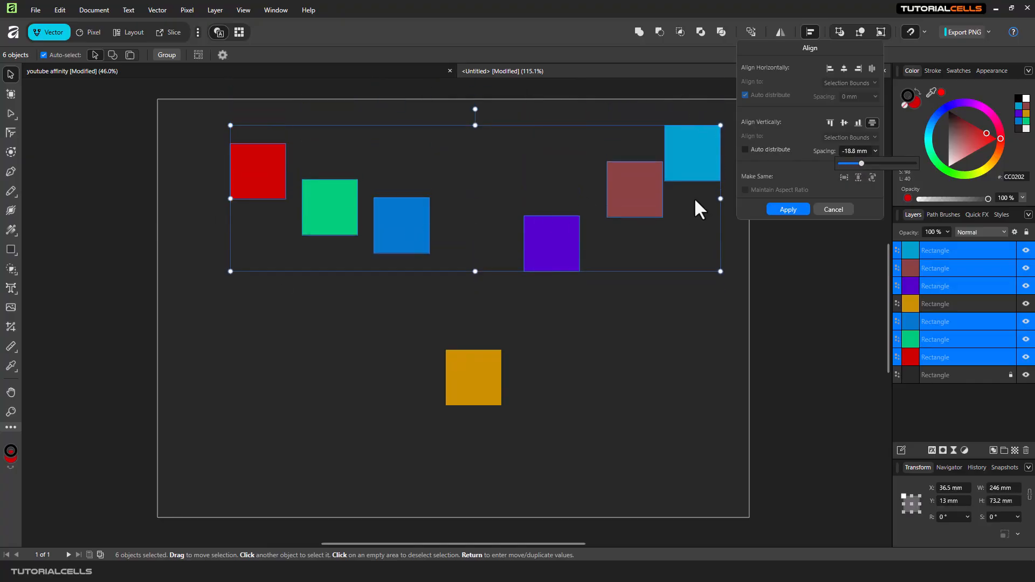
{"action": "left_click", "coordinate": [784, 150]}
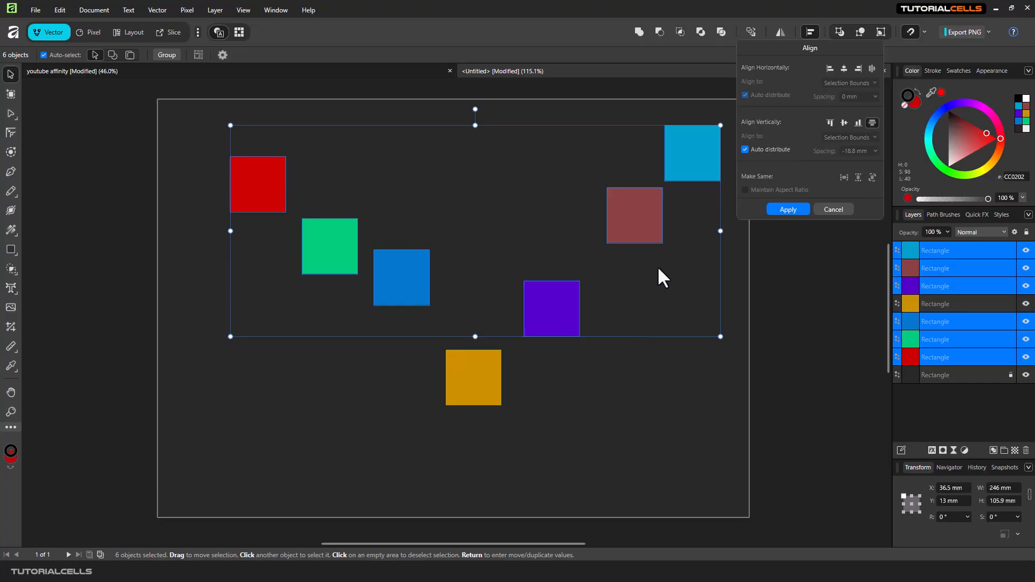
Step: Deselect the row, move the middle blue square up and right, and enlarge and rotate the yellow square
{"action": "left_click_drag", "start_coordinate": [504, 255], "coordinate": [499, 256]}
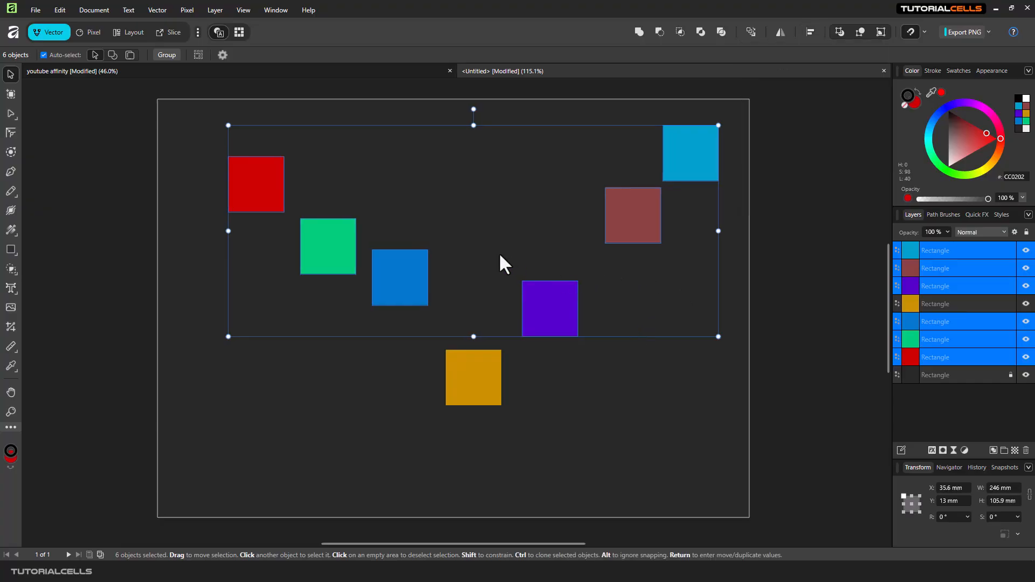
{"action": "left_click", "coordinate": [500, 255]}
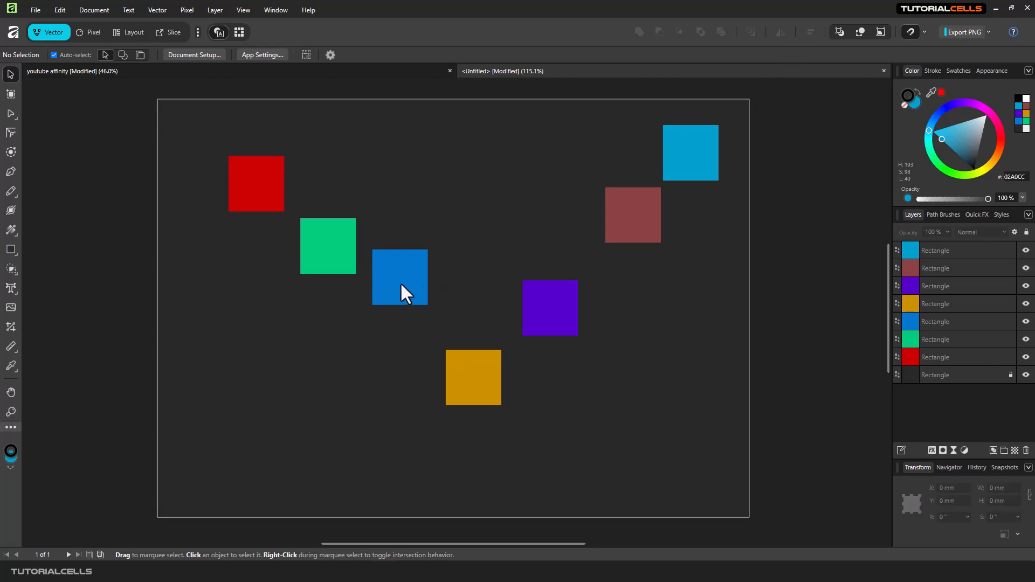
{"action": "left_click_drag", "start_coordinate": [400, 283], "coordinate": [434, 265]}
{"action": "left_click_drag", "start_coordinate": [471, 383], "coordinate": [352, 396]}
{"action": "left_click_drag", "start_coordinate": [467, 387], "coordinate": [415, 444]}
Step: Place a blue square copy at the lower left and rotate it about 11°
{"action": "left_click_drag", "start_coordinate": [372, 347], "coordinate": [389, 350]}
{"action": "left_click", "coordinate": [266, 338]}
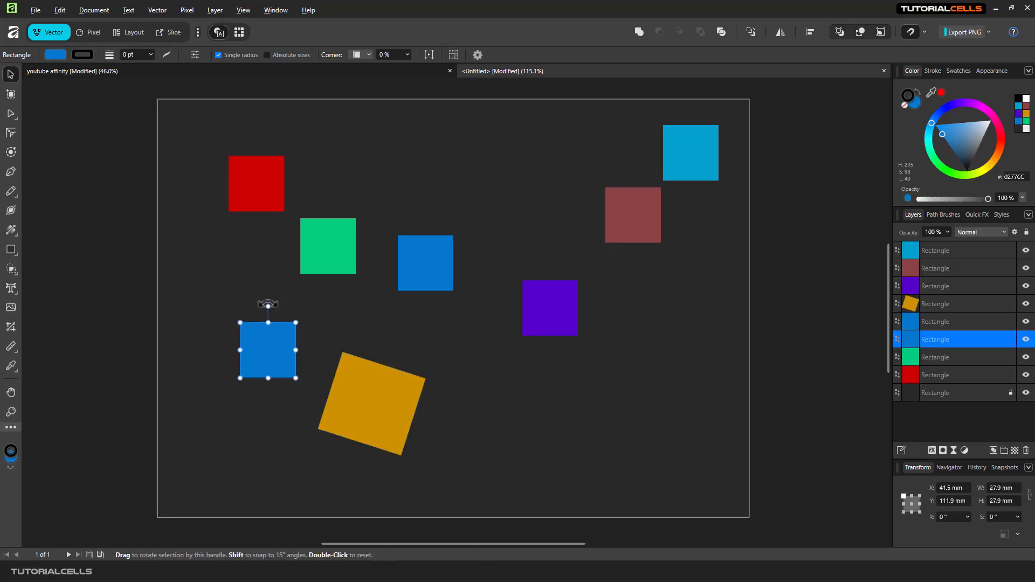
{"action": "left_click_drag", "start_coordinate": [268, 306], "coordinate": [259, 306]}
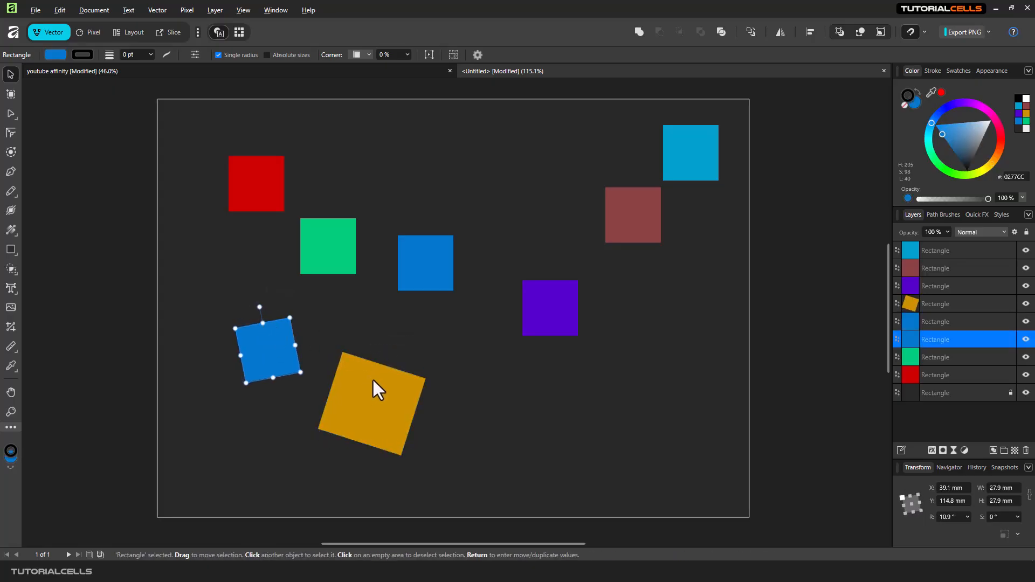
Step: Select the lower blue square and yellow square and preview Make Same width and height, toggling Maintain Aspect Ratio
{"action": "left_click", "coordinate": [372, 380]}
{"action": "left_click_drag", "start_coordinate": [195, 305], "coordinate": [431, 460]}
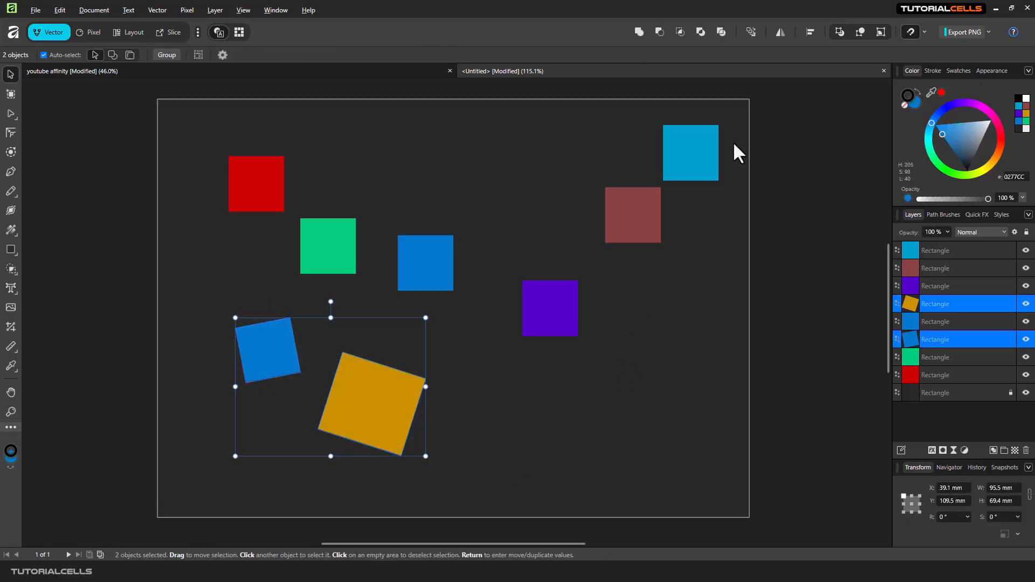
{"action": "left_click", "coordinate": [809, 32]}
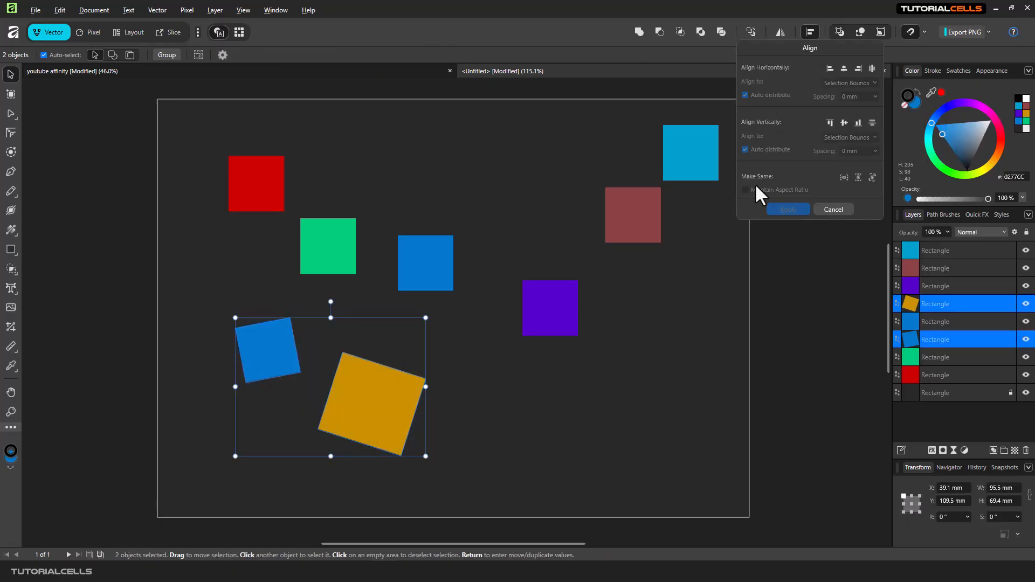
{"action": "left_click", "coordinate": [843, 180]}
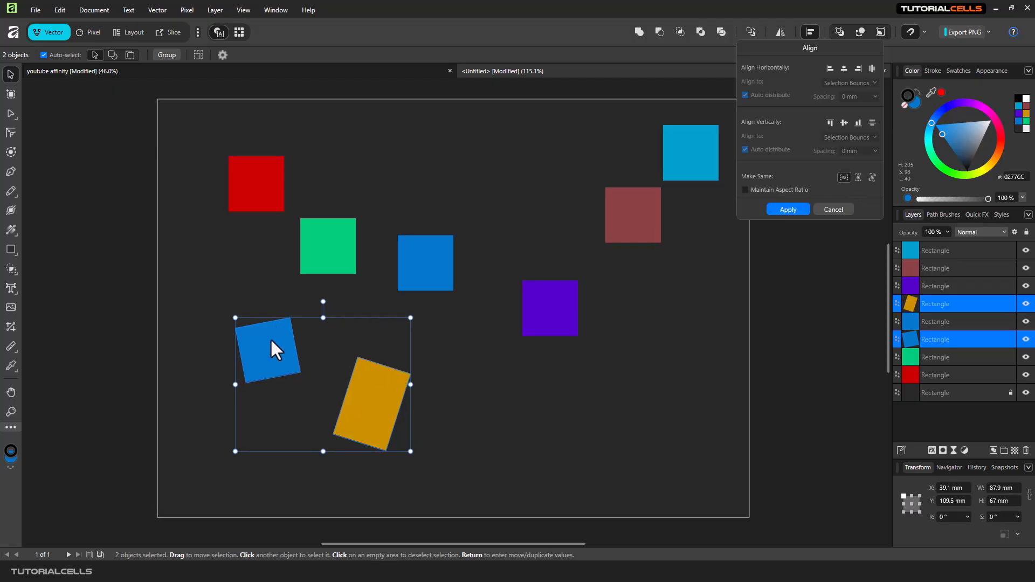
{"action": "left_click", "coordinate": [771, 191]}
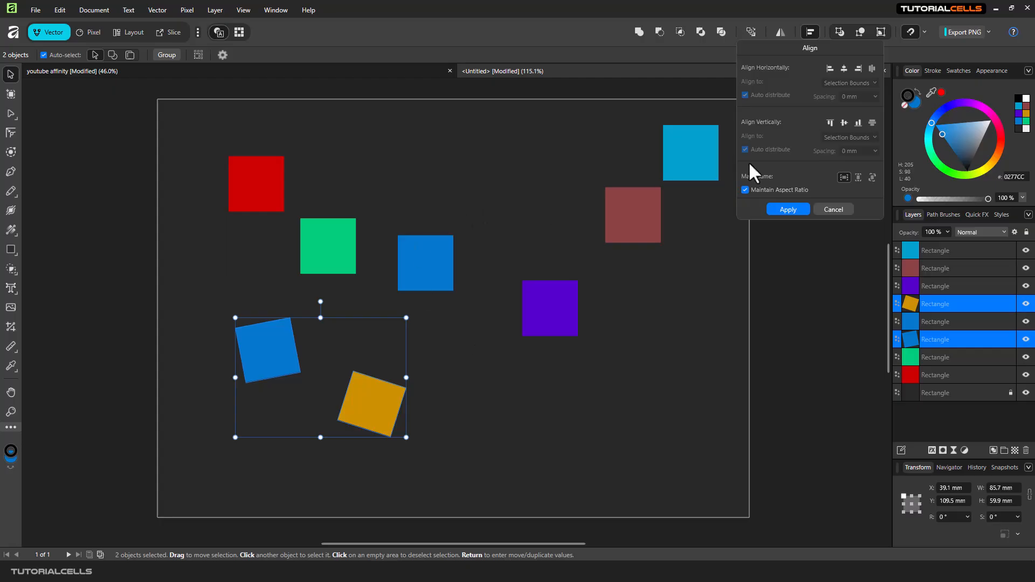
{"action": "left_click", "coordinate": [746, 189]}
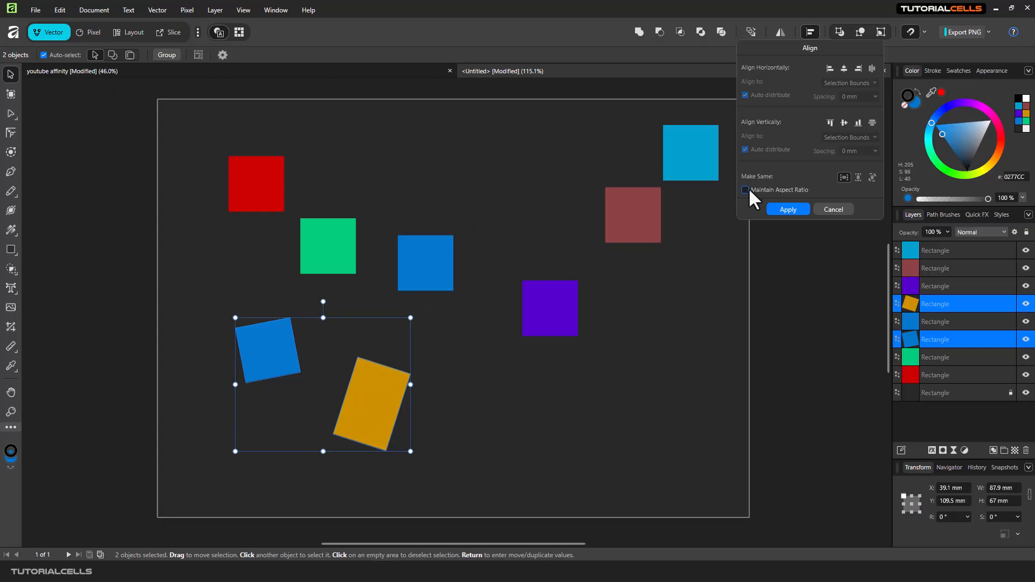
{"action": "left_click", "coordinate": [858, 179]}
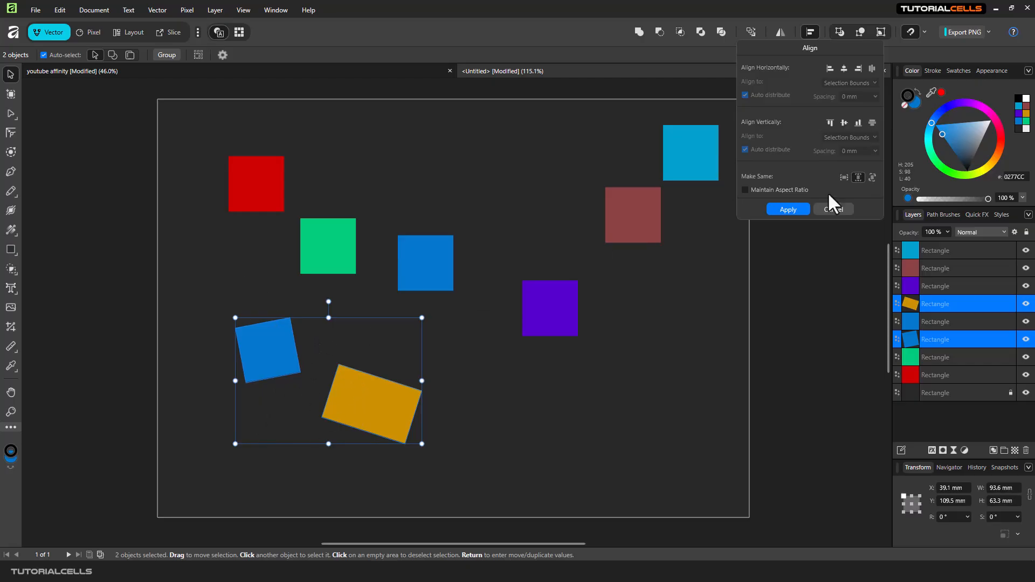
Step: Make the two selected squares the same rotation and apply it
{"action": "left_click", "coordinate": [873, 177]}
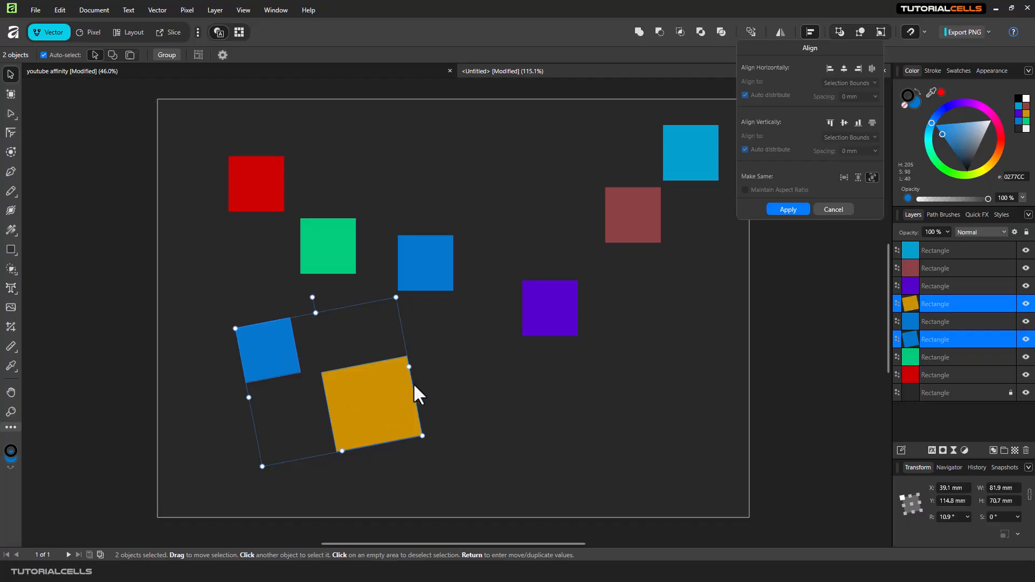
{"action": "left_click", "coordinate": [436, 380]}
Step: Rotate the yellow square to about -22°
{"action": "left_click", "coordinate": [388, 372]}
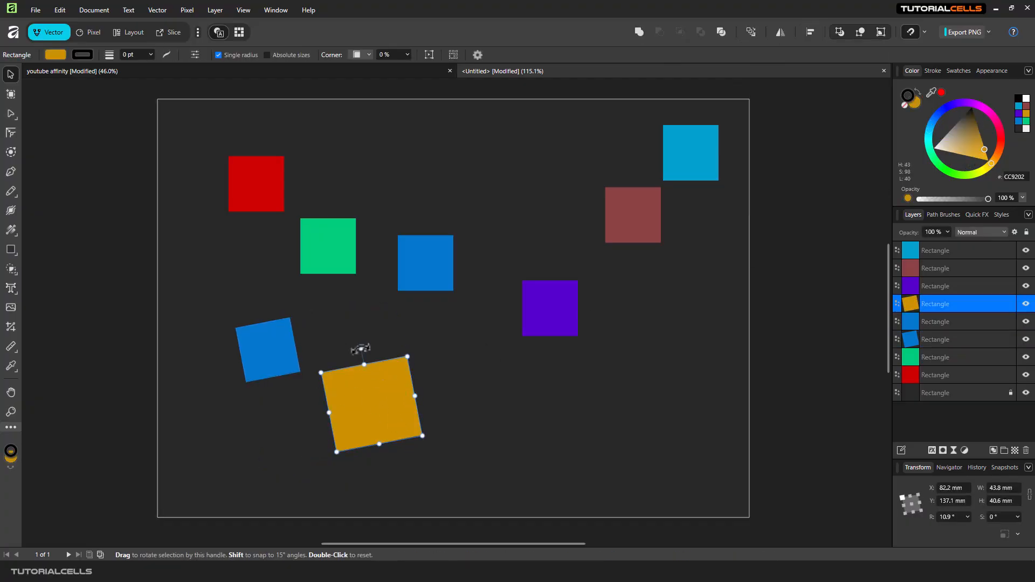
{"action": "left_click_drag", "start_coordinate": [360, 349], "coordinate": [391, 352]}
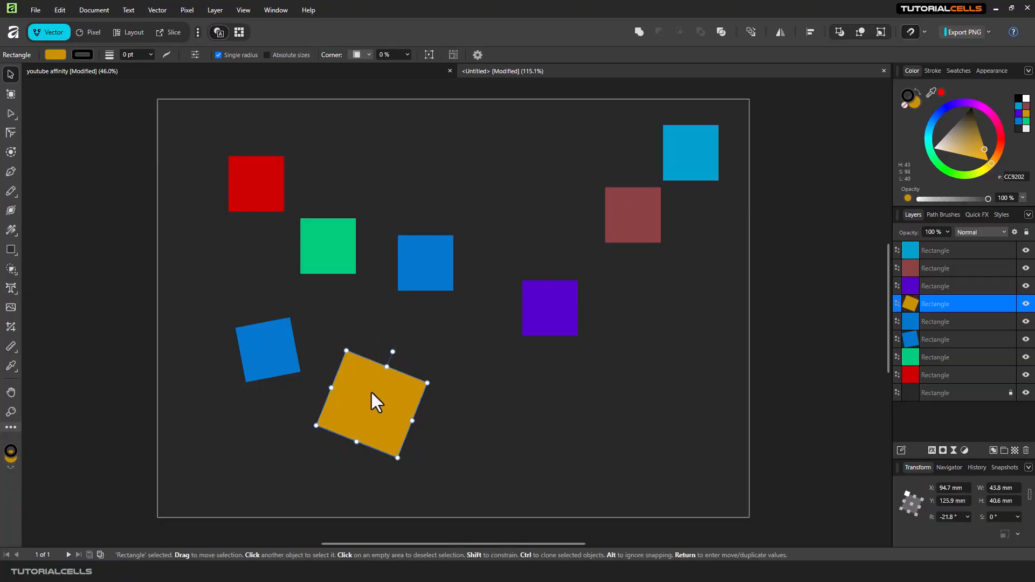
Step: Select the lower blue and yellow squares and give them the same rotation with Make Same
{"action": "left_click", "coordinate": [267, 346], "text": "shift"}
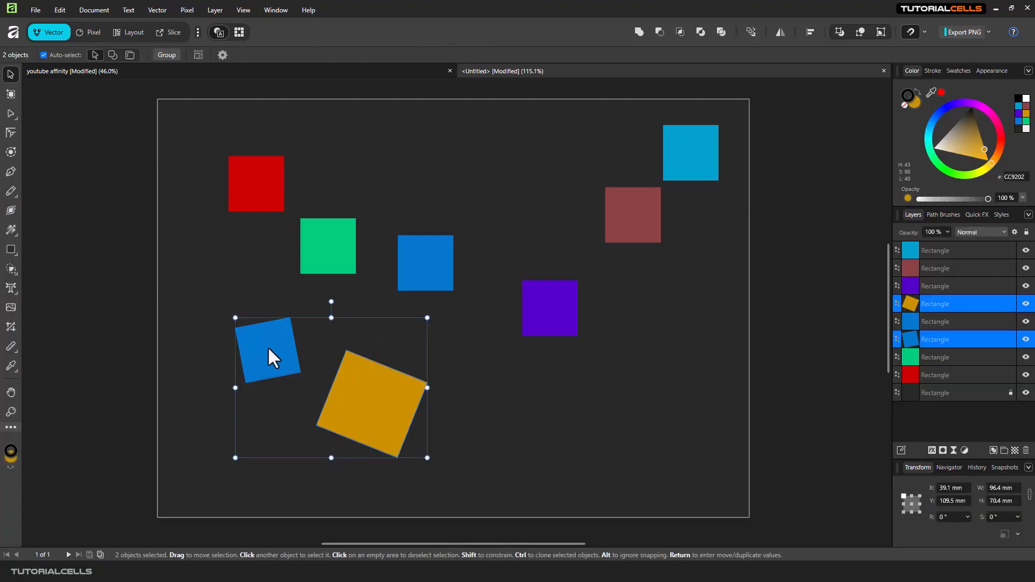
{"action": "left_click", "coordinate": [810, 32]}
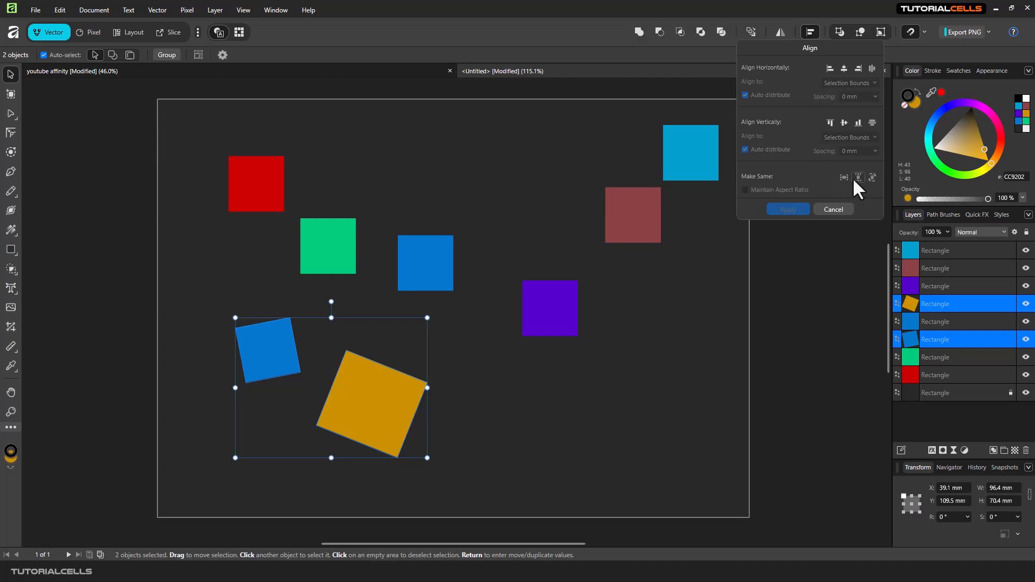
{"action": "left_click", "coordinate": [872, 176]}
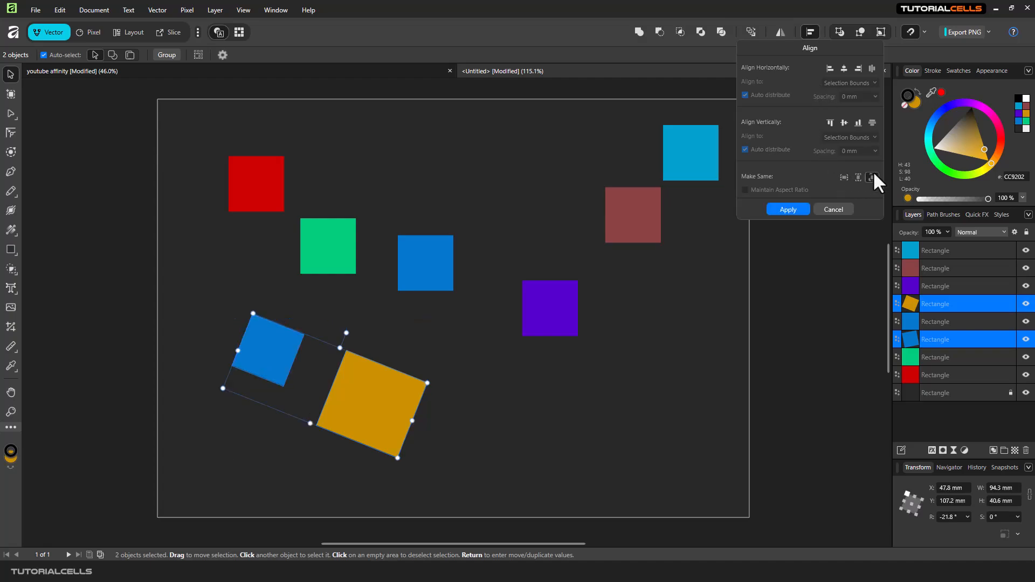
{"action": "left_click", "coordinate": [463, 408]}
Step: Move the yellow square slightly up and to the right
{"action": "left_click", "coordinate": [406, 396]}
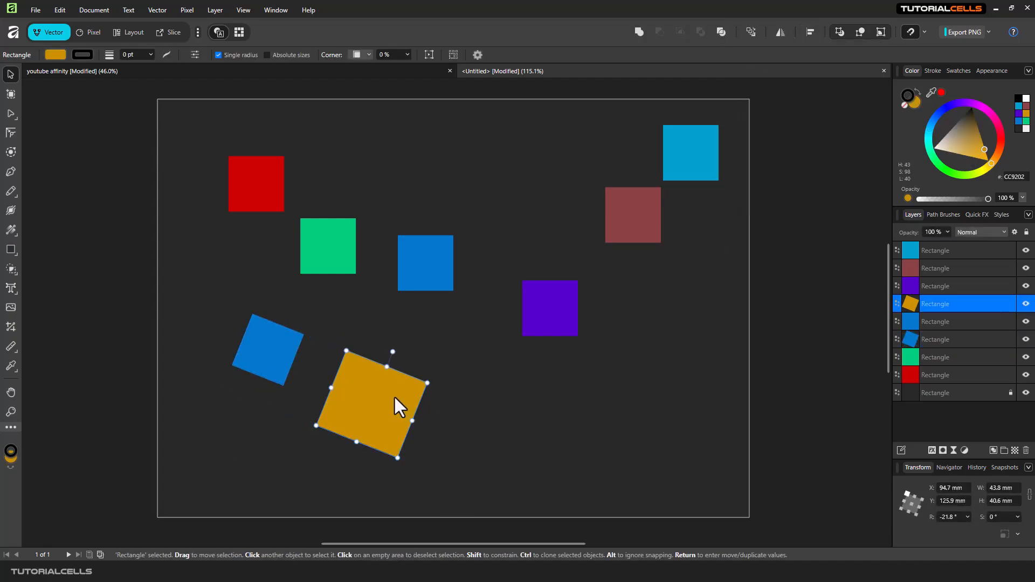
{"action": "left_click_drag", "start_coordinate": [393, 396], "coordinate": [407, 384]}
Step: Select the lower blue, yellow and upper blue squares and apply Make Same rotation to all three
{"action": "left_click", "coordinate": [265, 349], "text": "shift"}
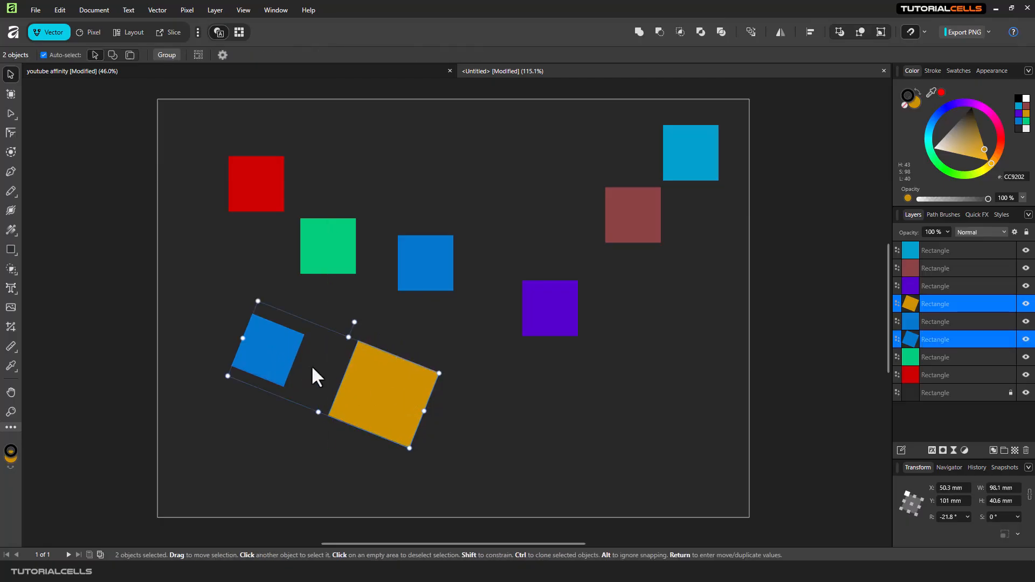
{"action": "left_click", "coordinate": [432, 286], "text": "shift"}
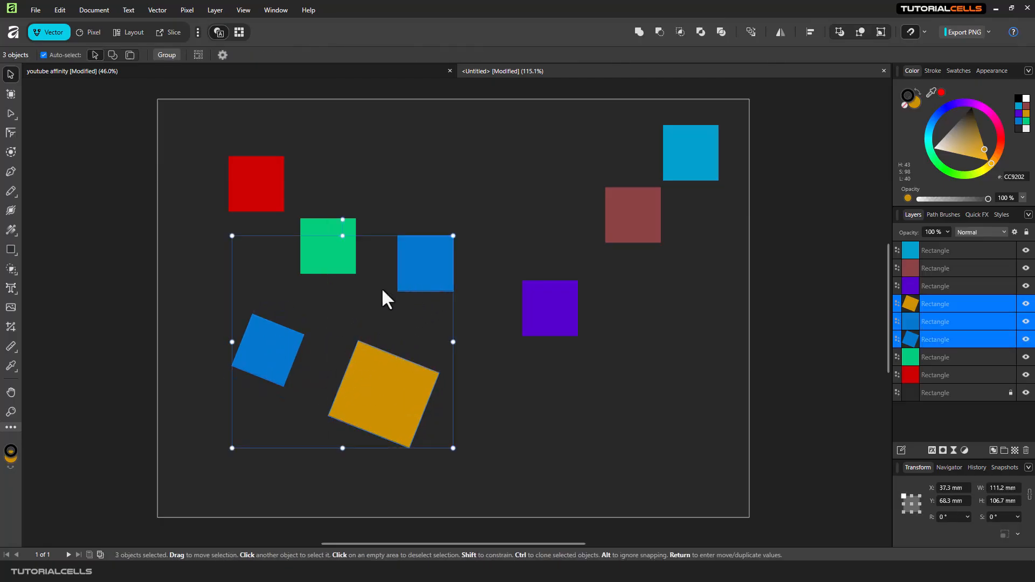
{"action": "left_click", "coordinate": [810, 31]}
{"action": "left_click", "coordinate": [871, 176]}
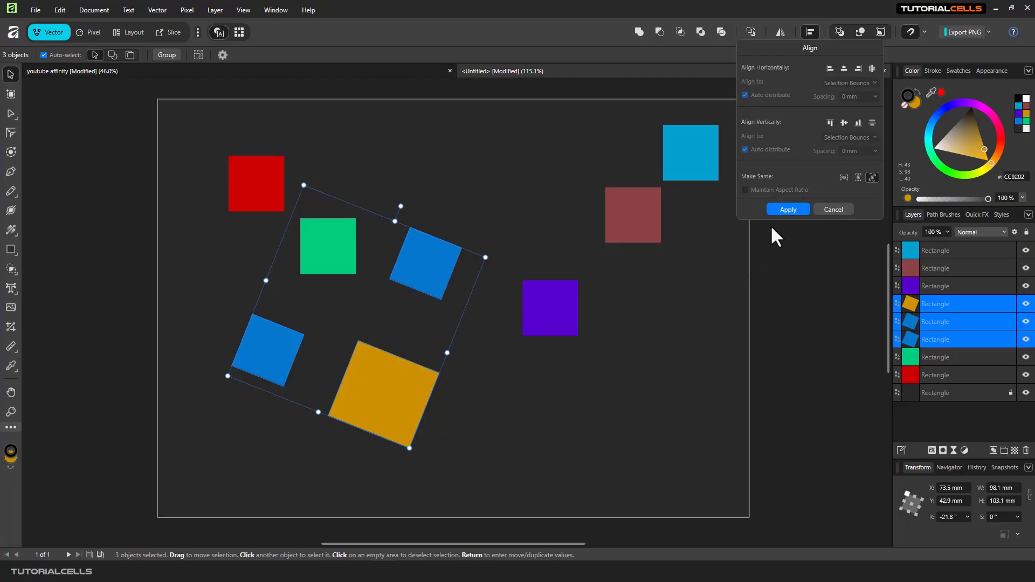
{"action": "left_click", "coordinate": [778, 209]}
{"action": "left_click", "coordinate": [809, 32]}
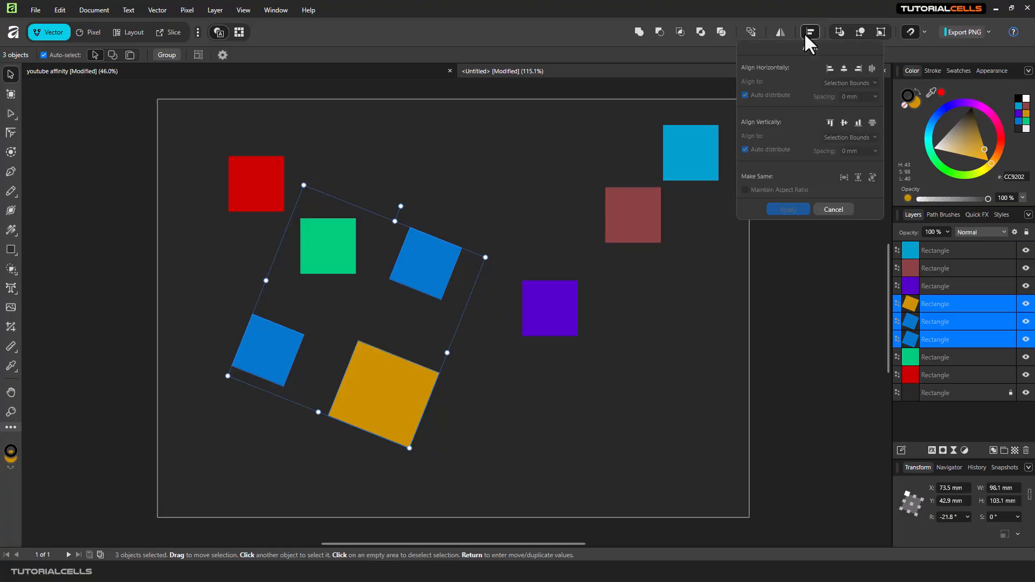